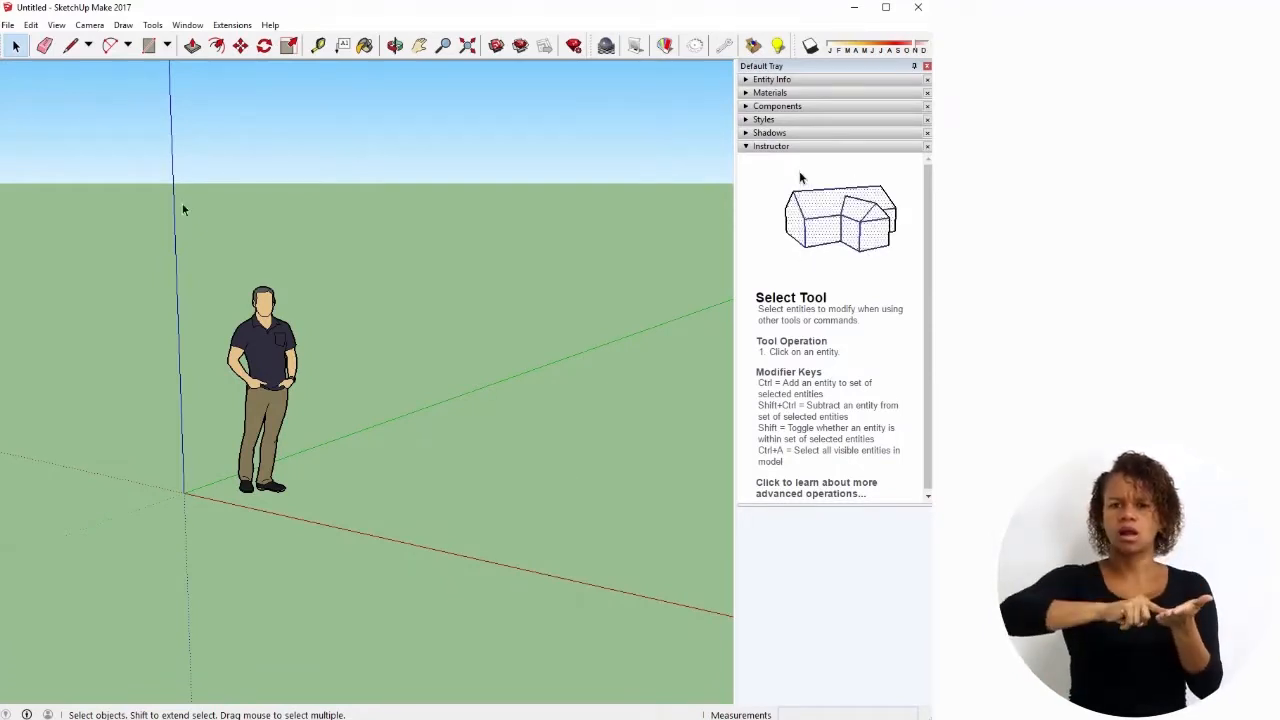
Show the Large Tool Set toolbar and place it along the drawing area's edge beside the blue axis.
left_click(57, 25)
mouse_move(92, 26)
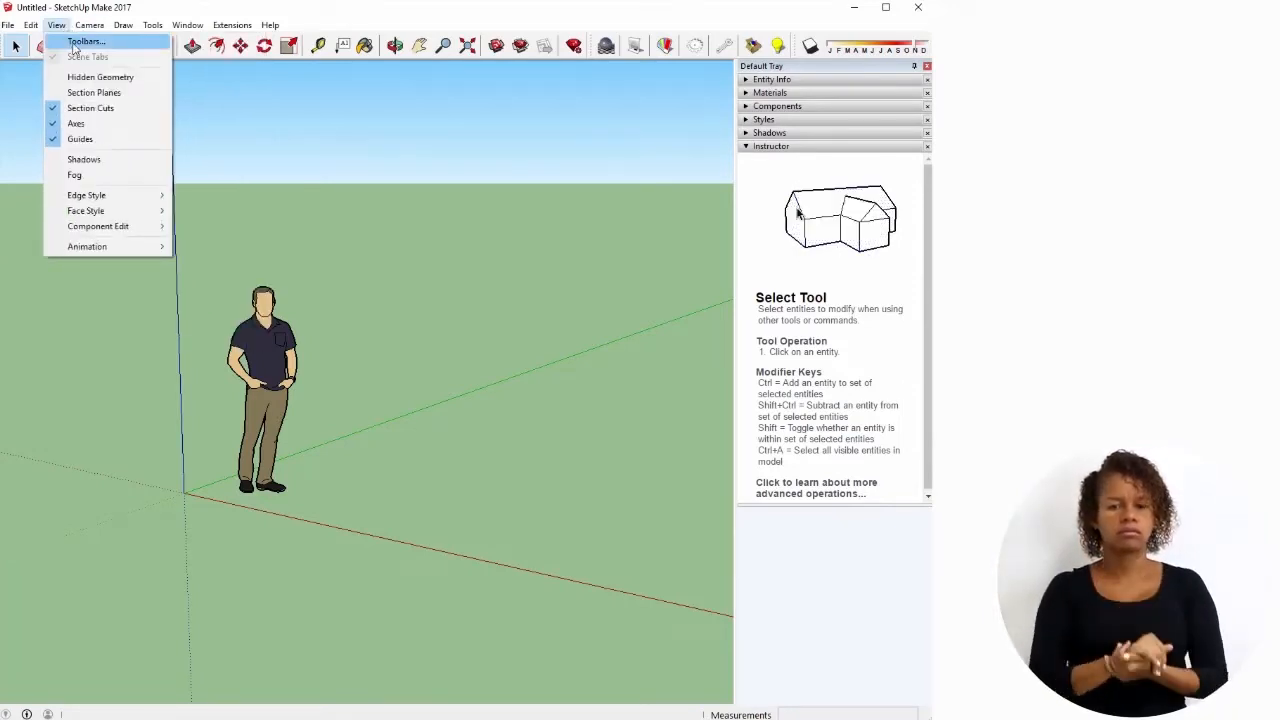
left_click(74, 42)
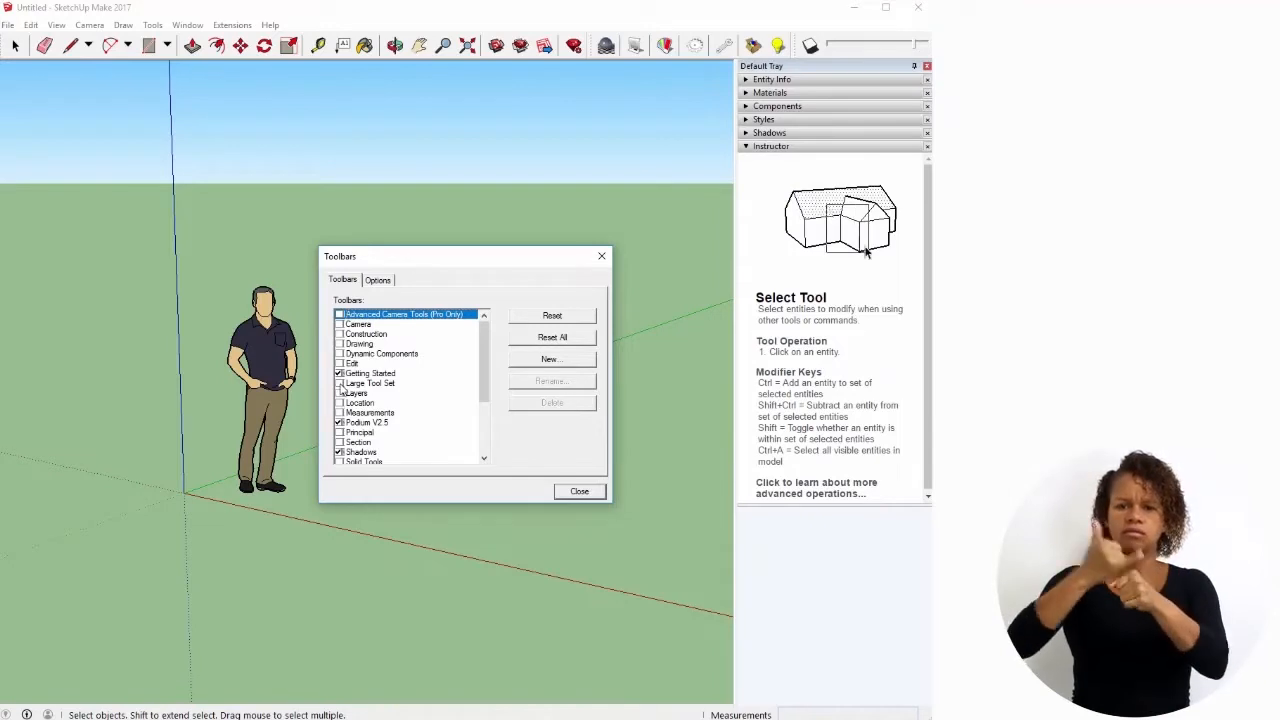
left_click(339, 384)
left_click_drag(123, 105, 19, 73)
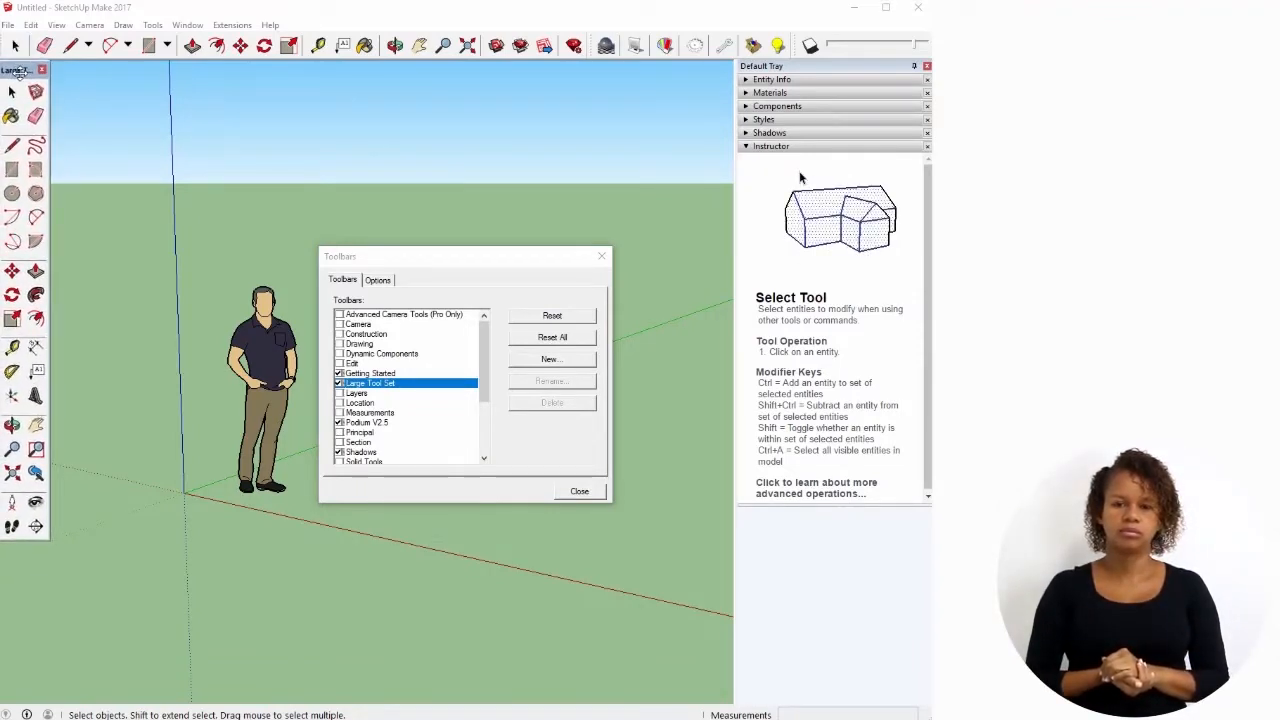
left_click(579, 492)
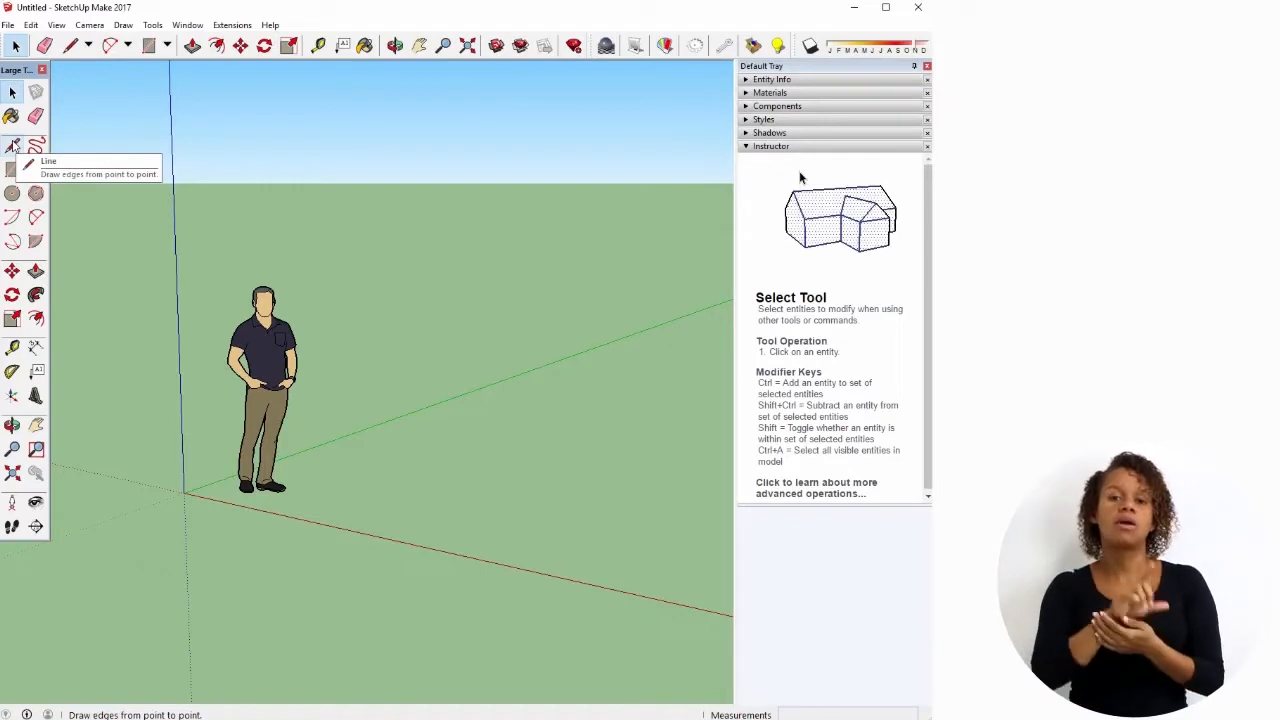
Draw a 3.50 m line parallel to the red axis on the ground beside the figure.
left_click(12, 146)
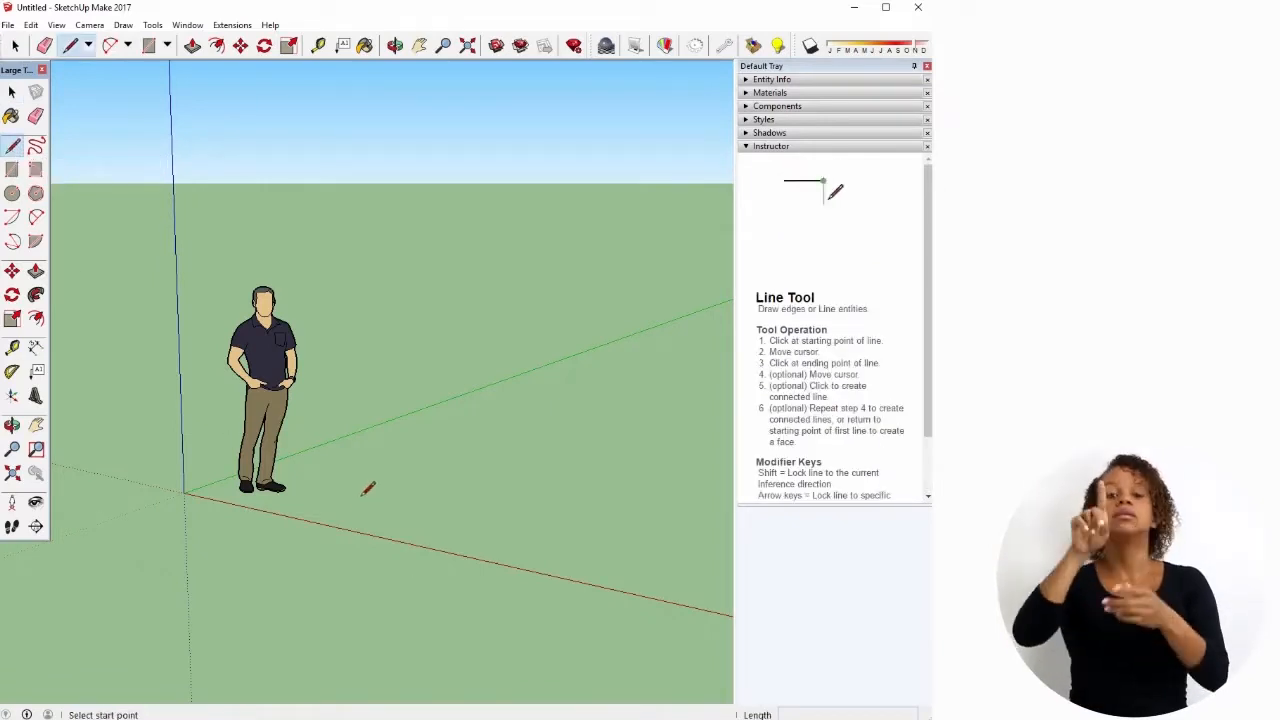
left_click(330, 492)
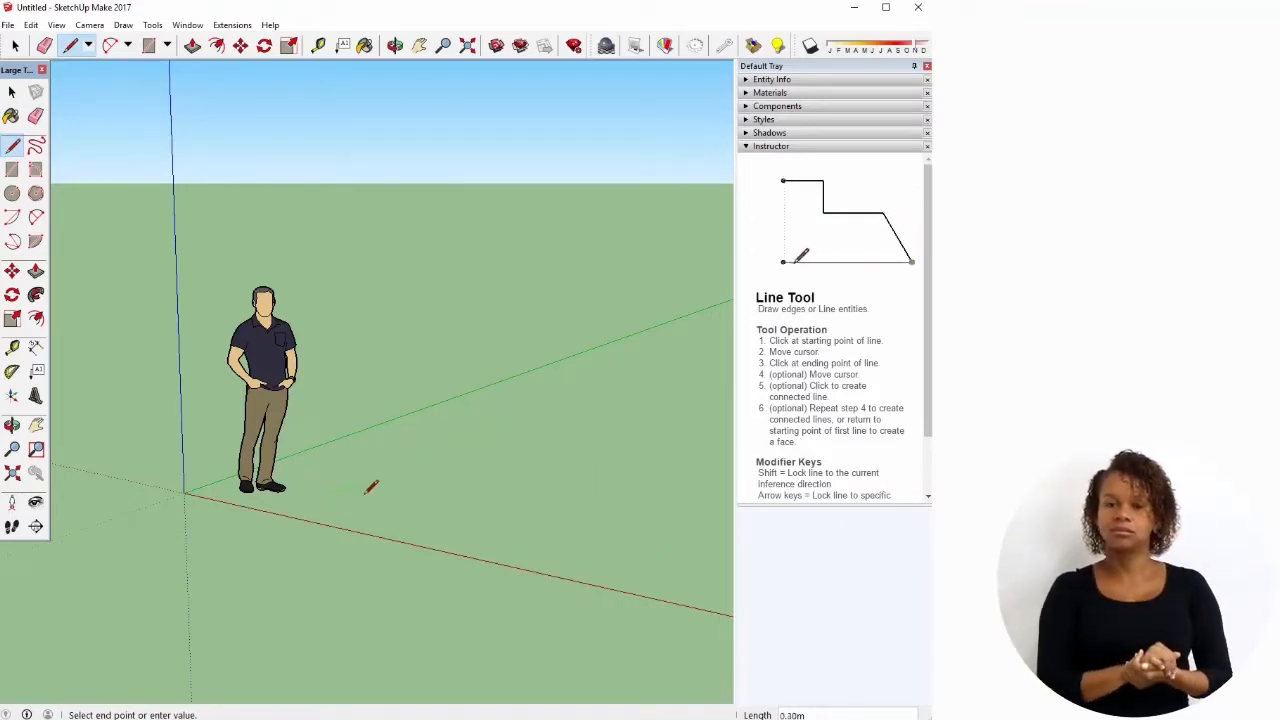
scroll(218, 460, "down", 2)
scroll(204, 479, "down", 2)
scroll(400, 508, "up", 2)
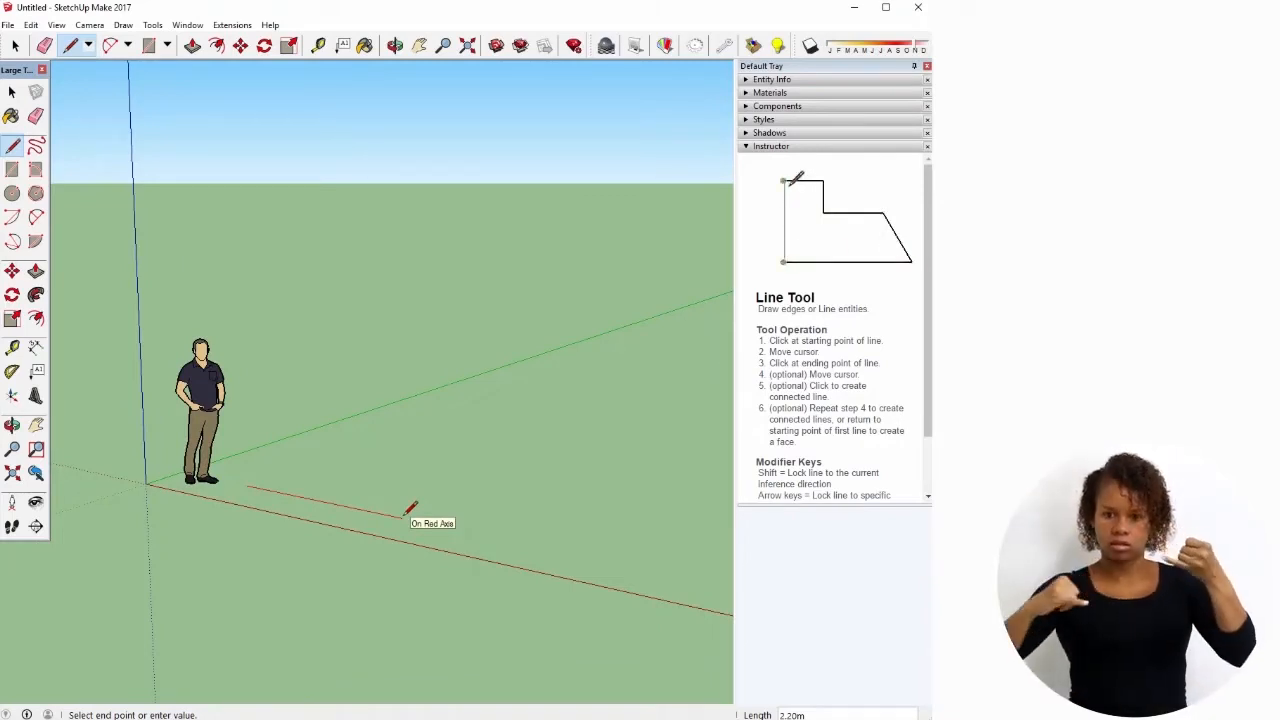
type("5")
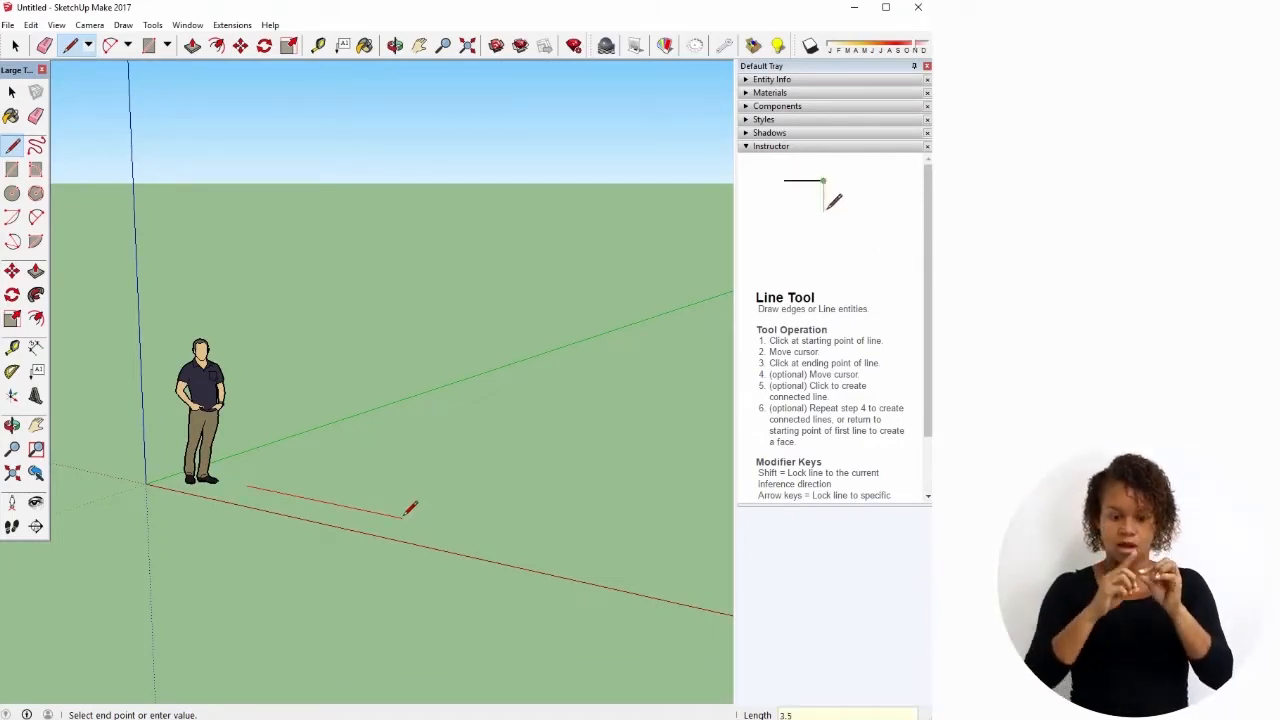
type("0")
key("Return")
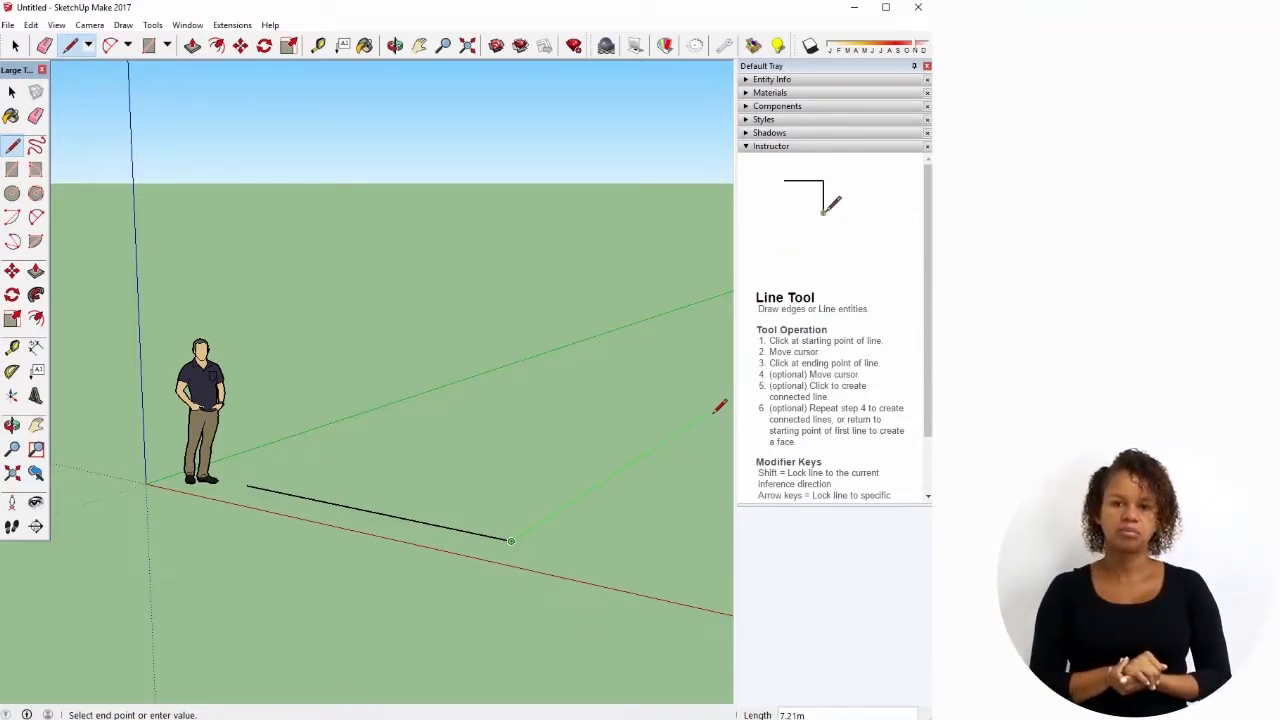
Continue with a 4.00 m edge parallel to the green axis and a 3.5 m edge back, closing the rectangle at its starting point.
type("4")
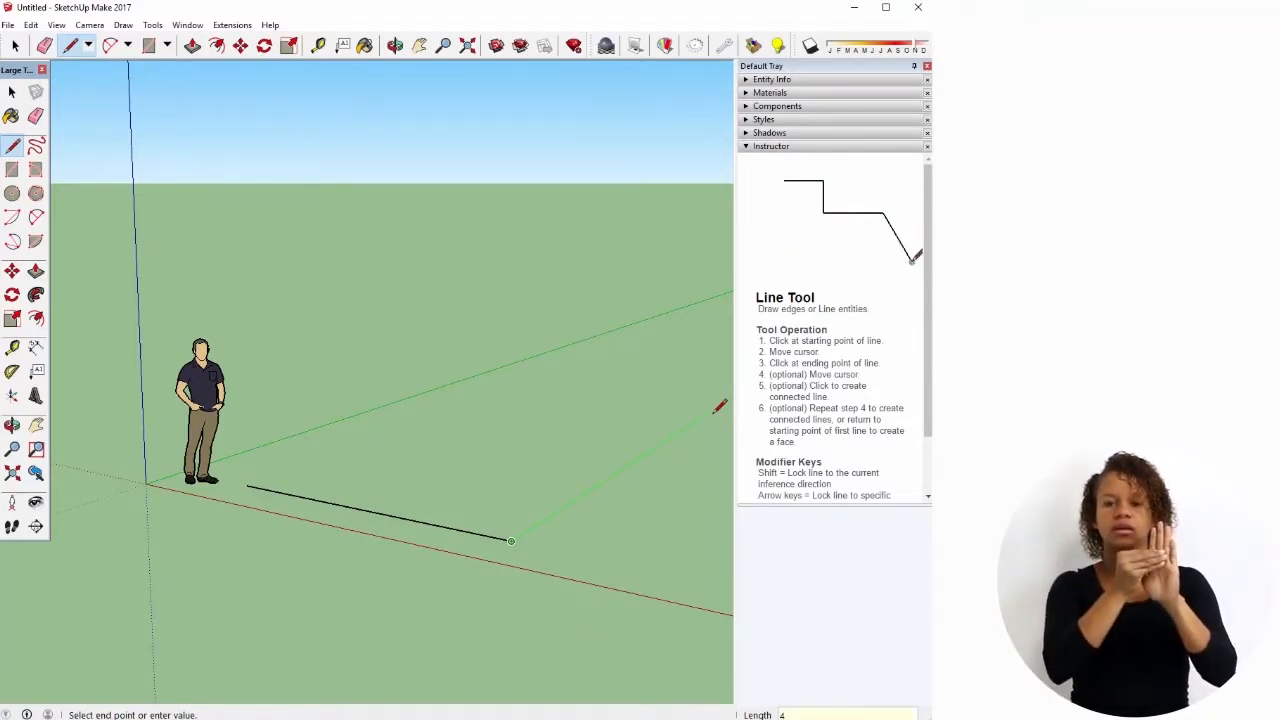
type(".00")
key("Return")
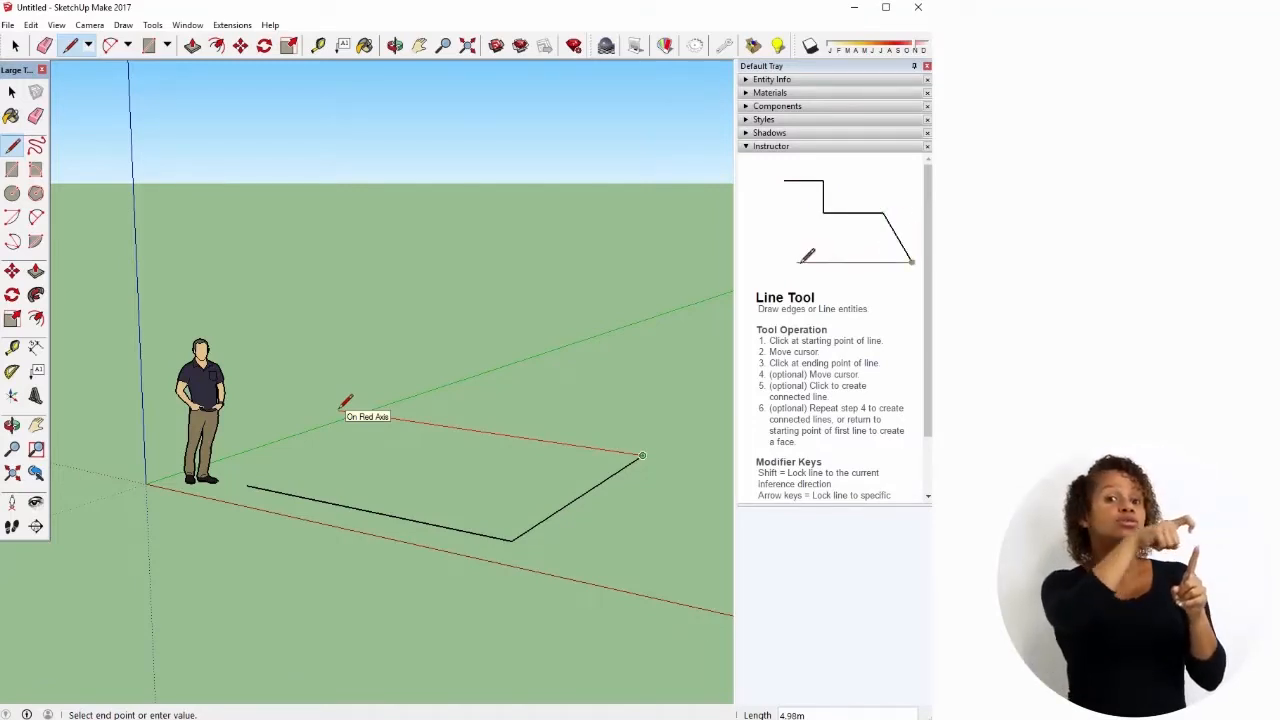
type("3.5")
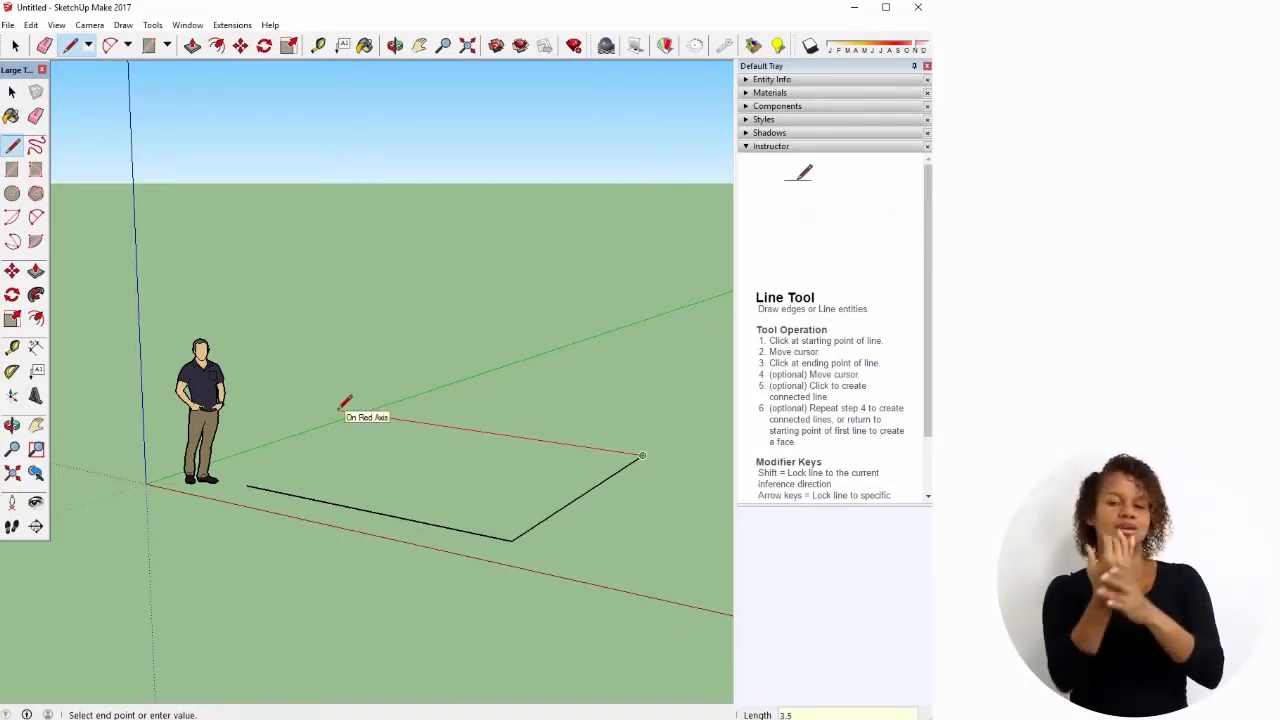
key("Return")
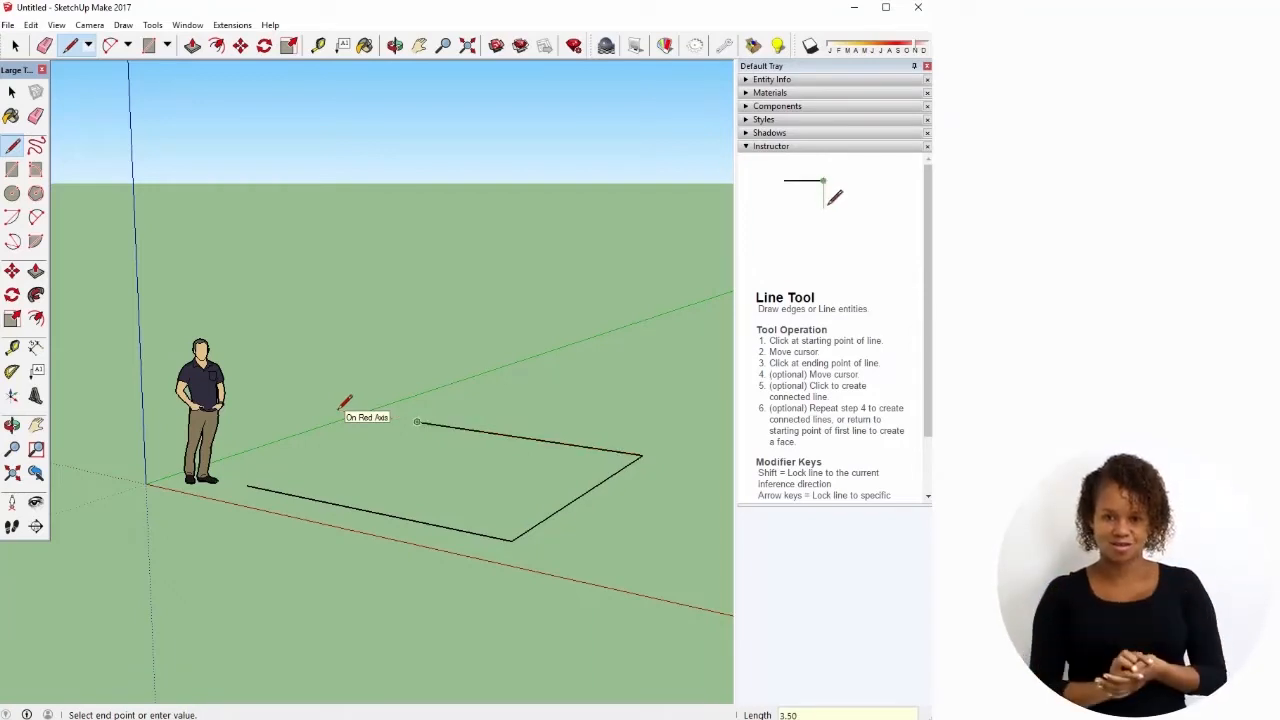
left_click(247, 486)
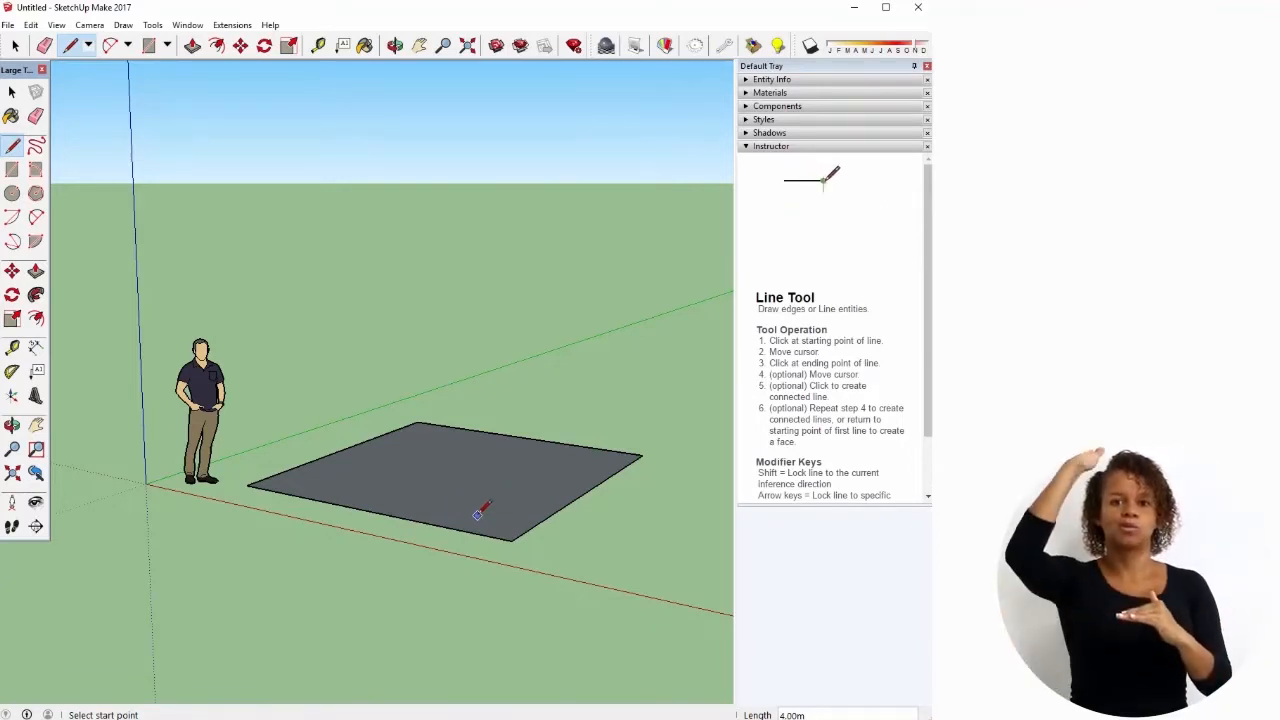
left_click(16, 46)
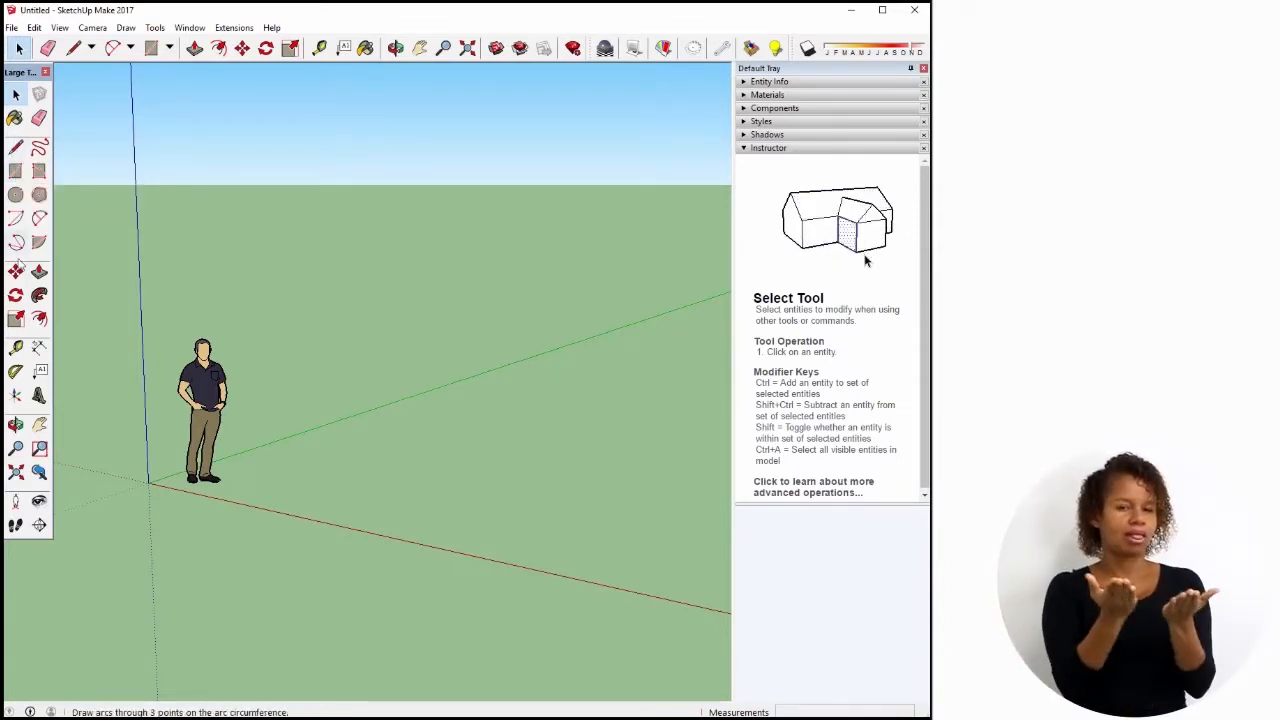
Draw a 3.50 by 4.00 m rectangle on the ground beside the figure with the Rectangle tool.
left_click(16, 172)
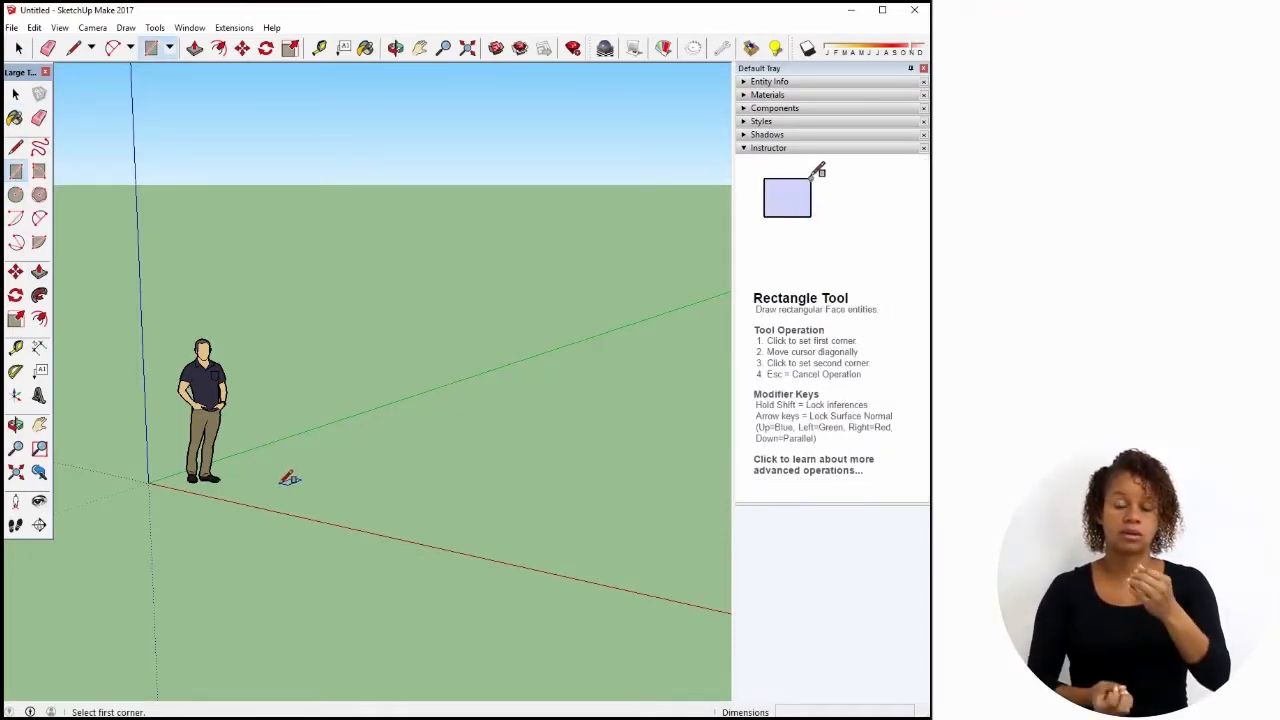
left_click(284, 483)
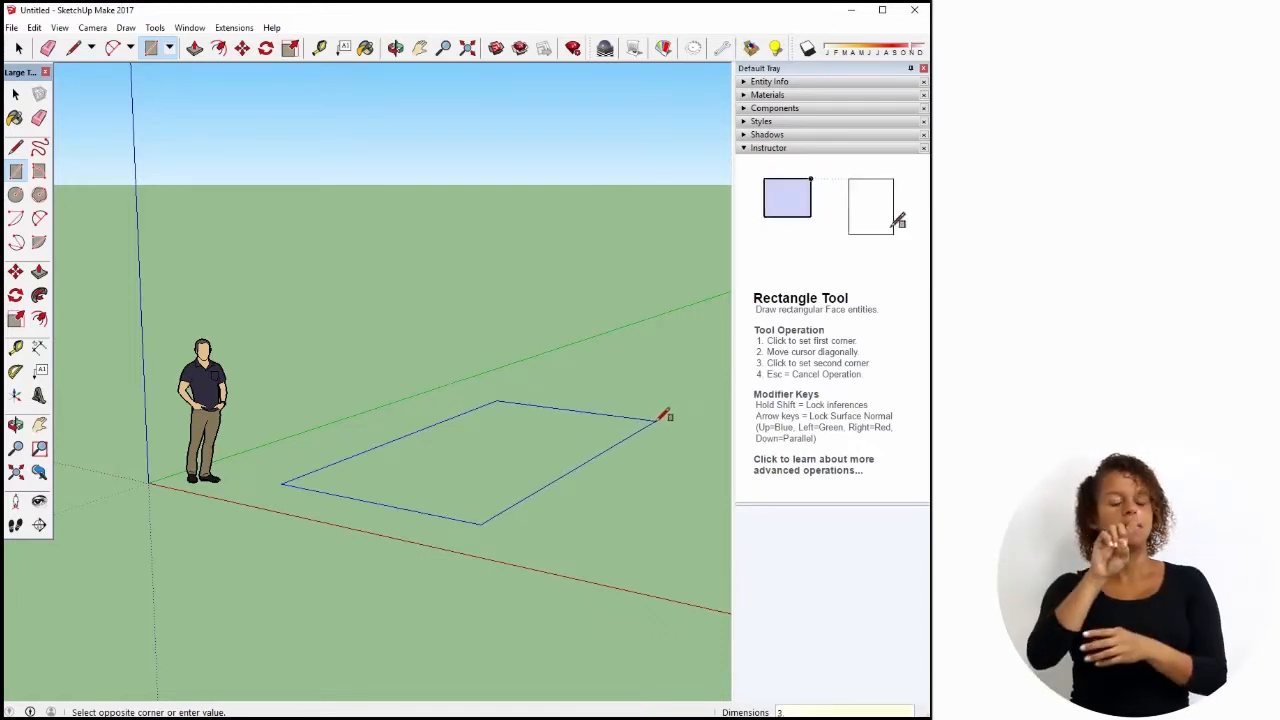
type("3,50")
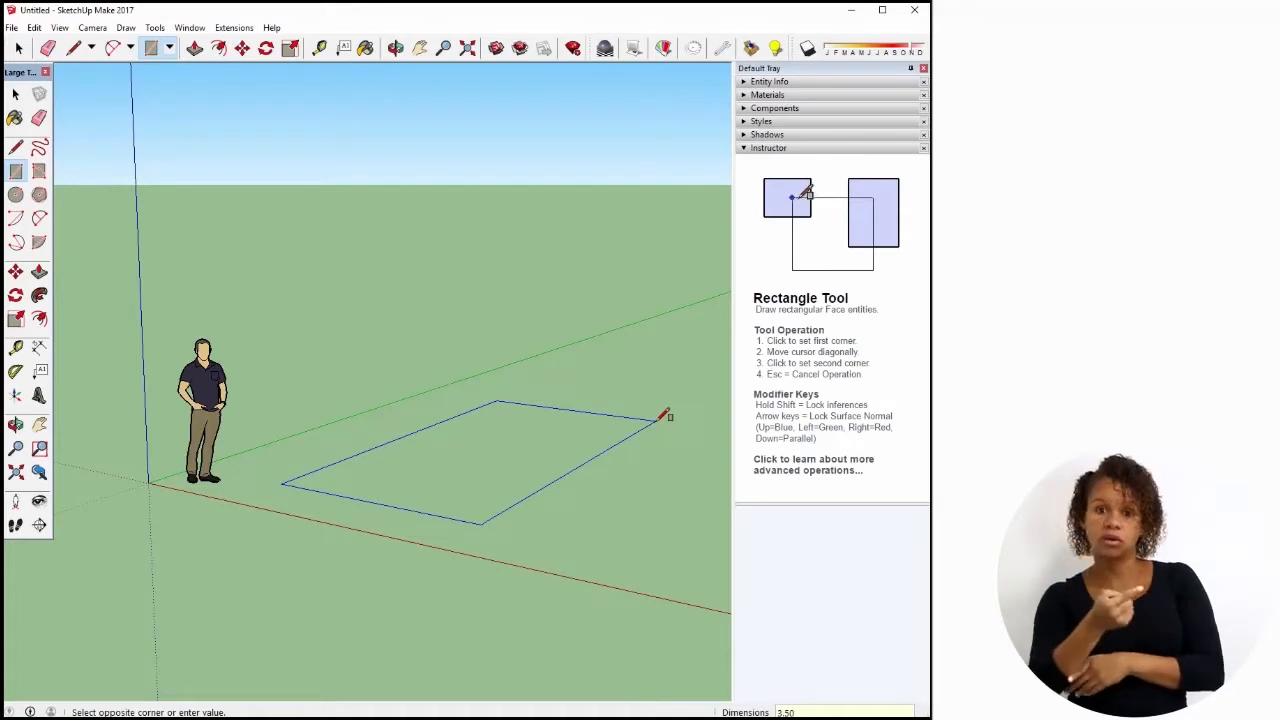
type(";")
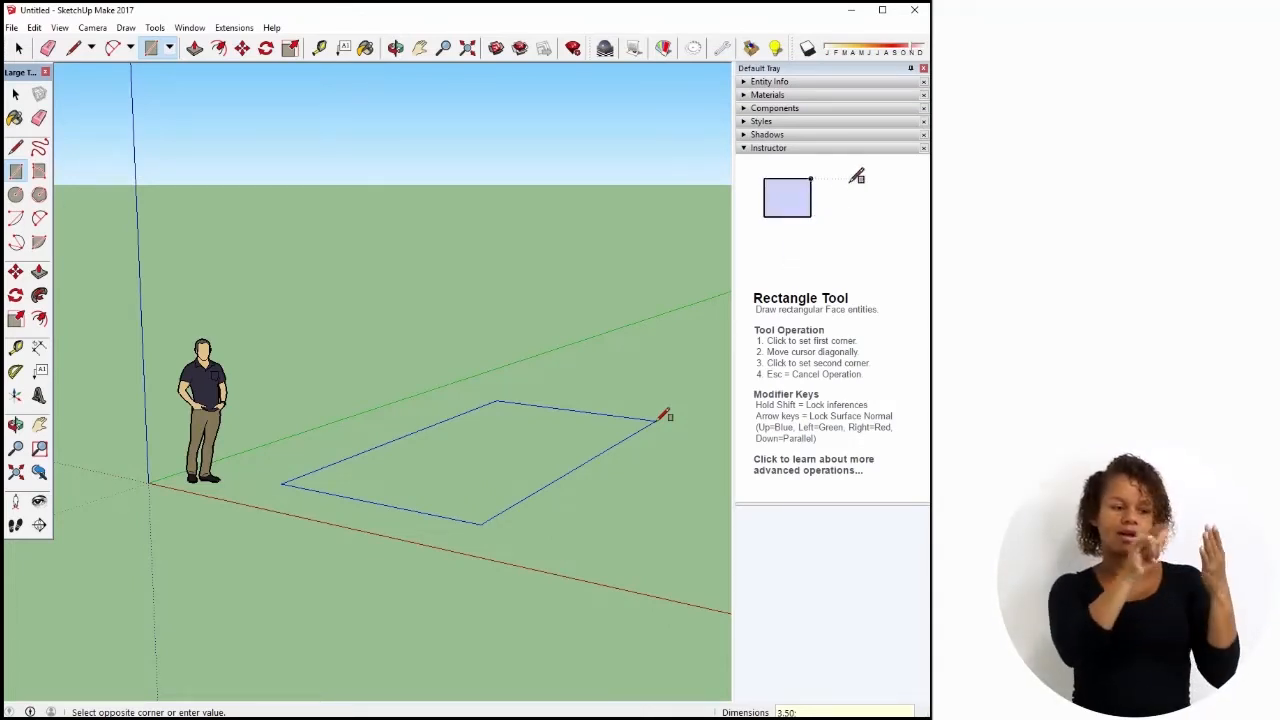
type("4.00")
key("Return")
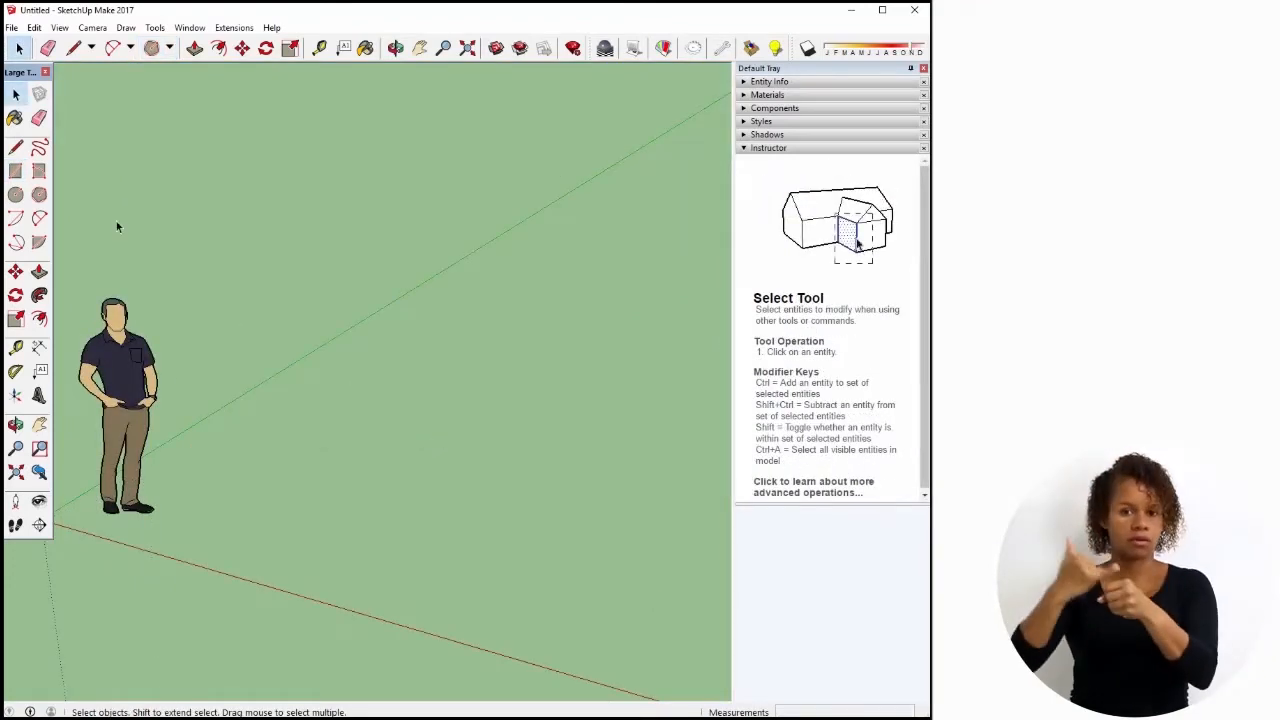
Draw a circle with a 1 m radius on the ground beside the figure.
left_click(16, 196)
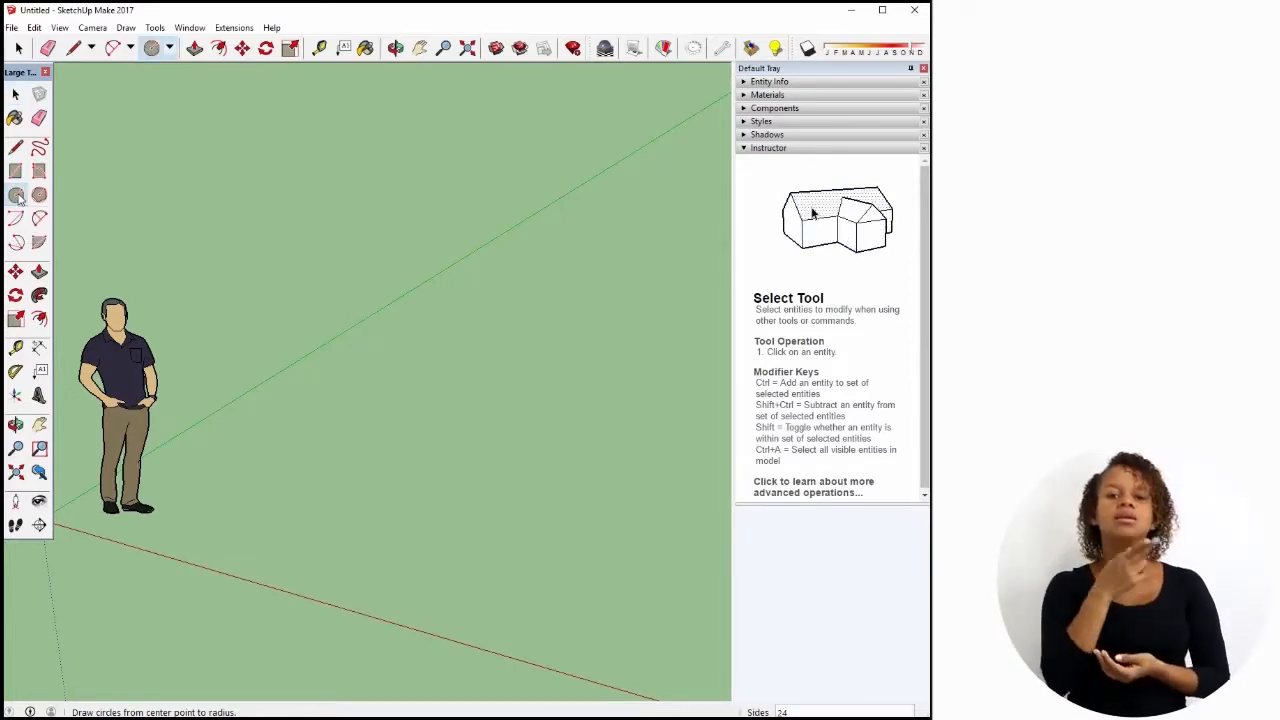
left_click(327, 499)
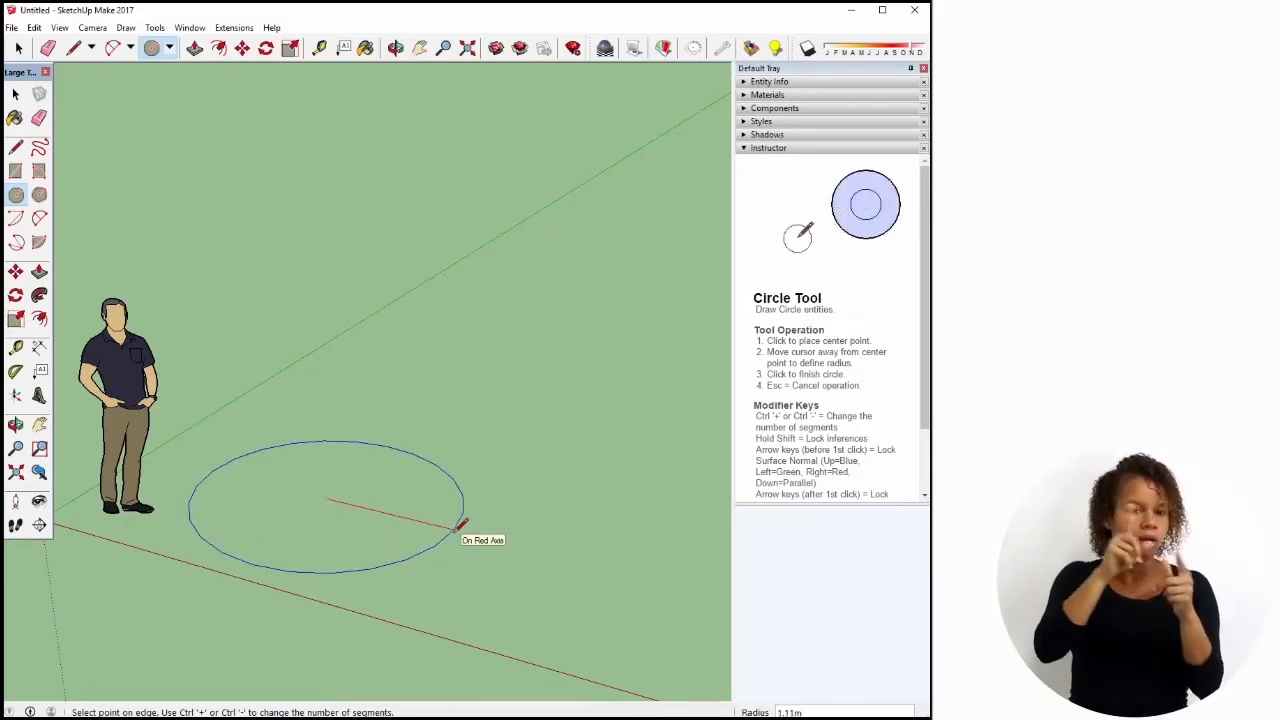
type("1")
key("Return")
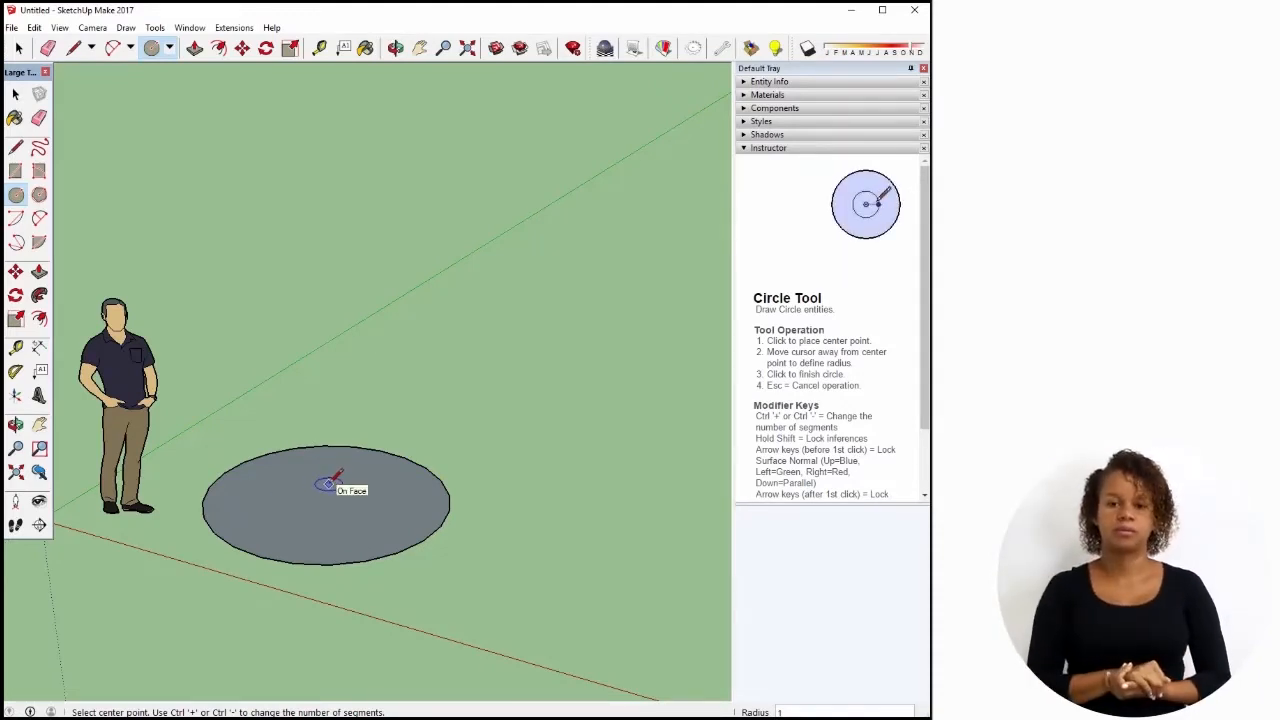
Select the whole circle and delete it.
key("space")
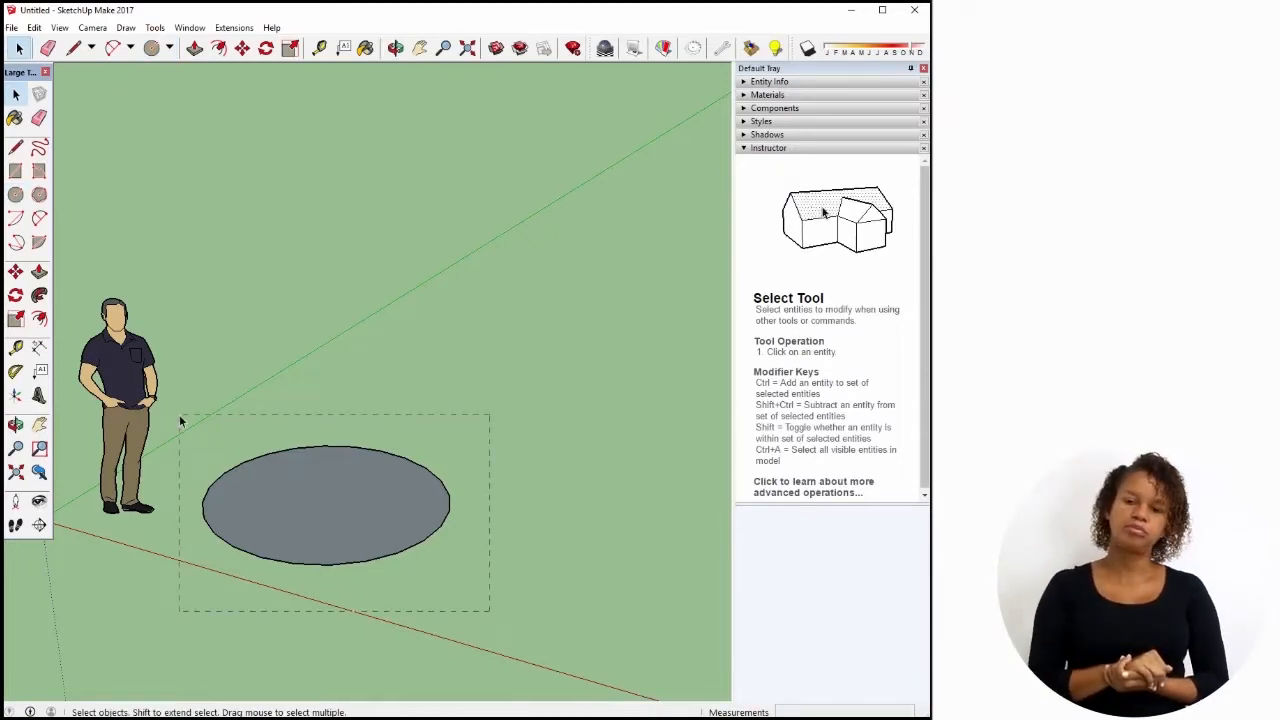
double_click(299, 452)
key("Delete")
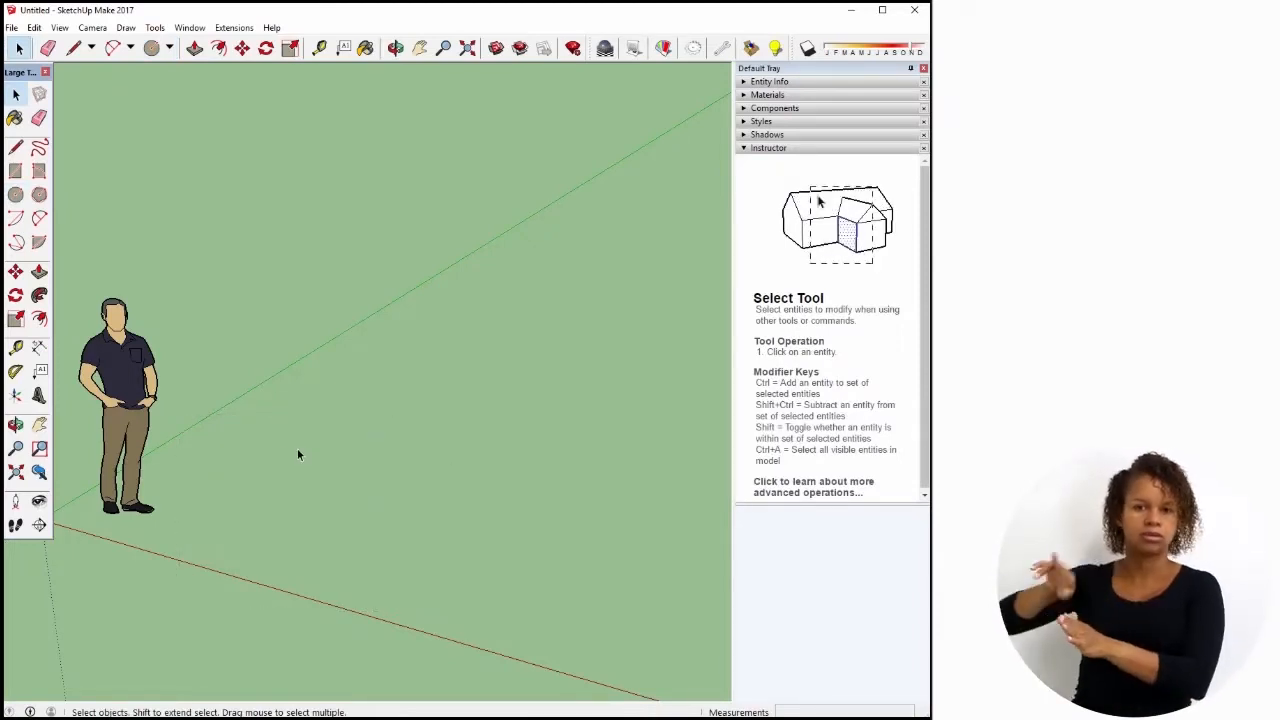
Draw a three-sided polygon with a 1.20 m inscribed radius on the ground beside the figure.
left_click(40, 196)
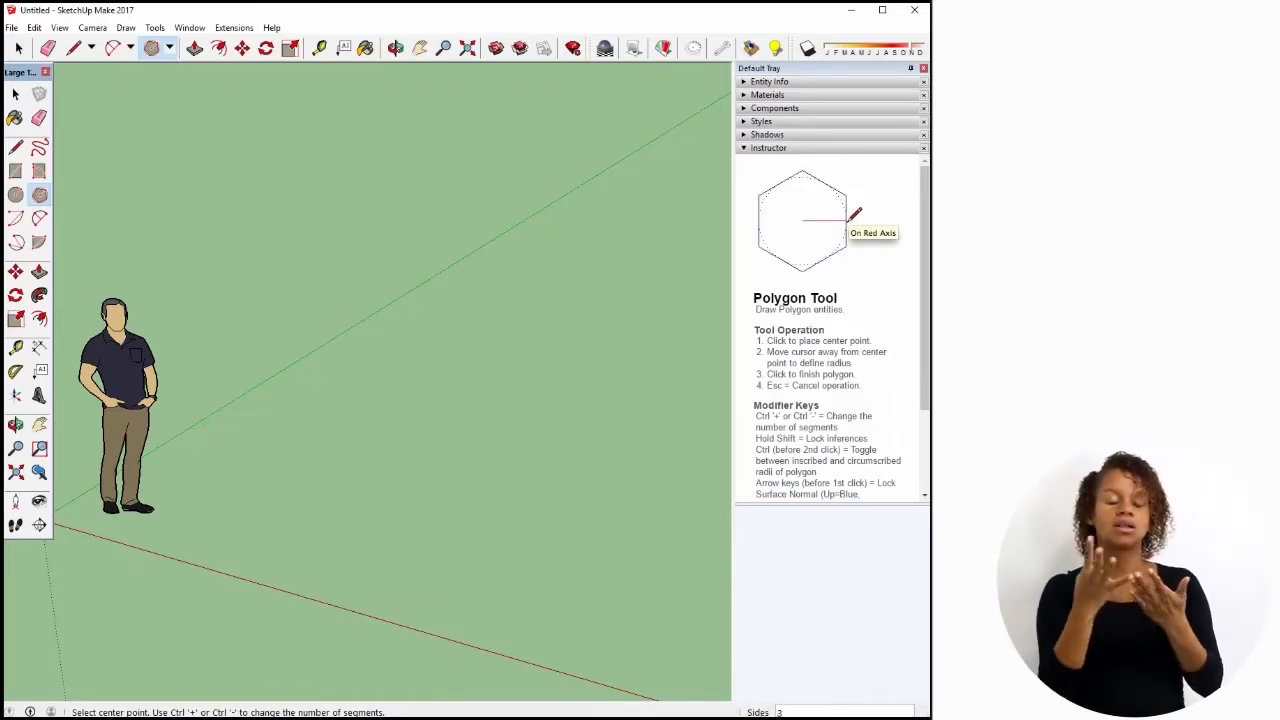
left_click(296, 488)
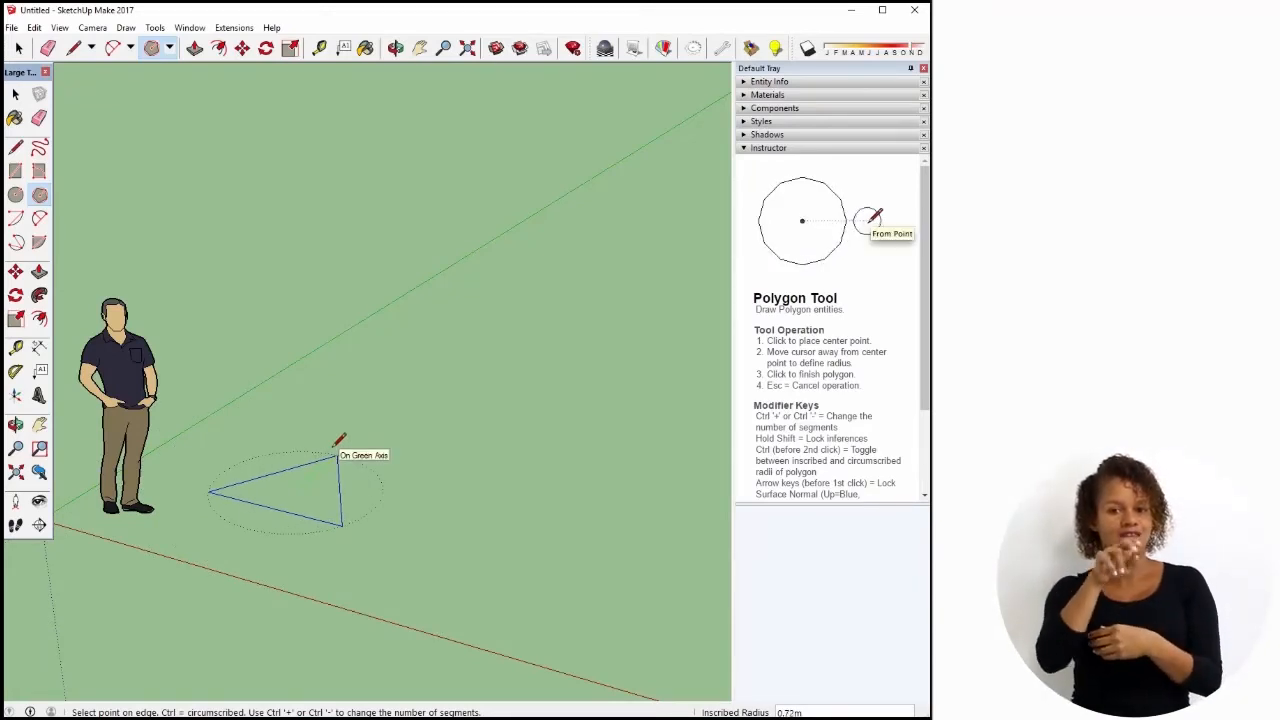
type("1")
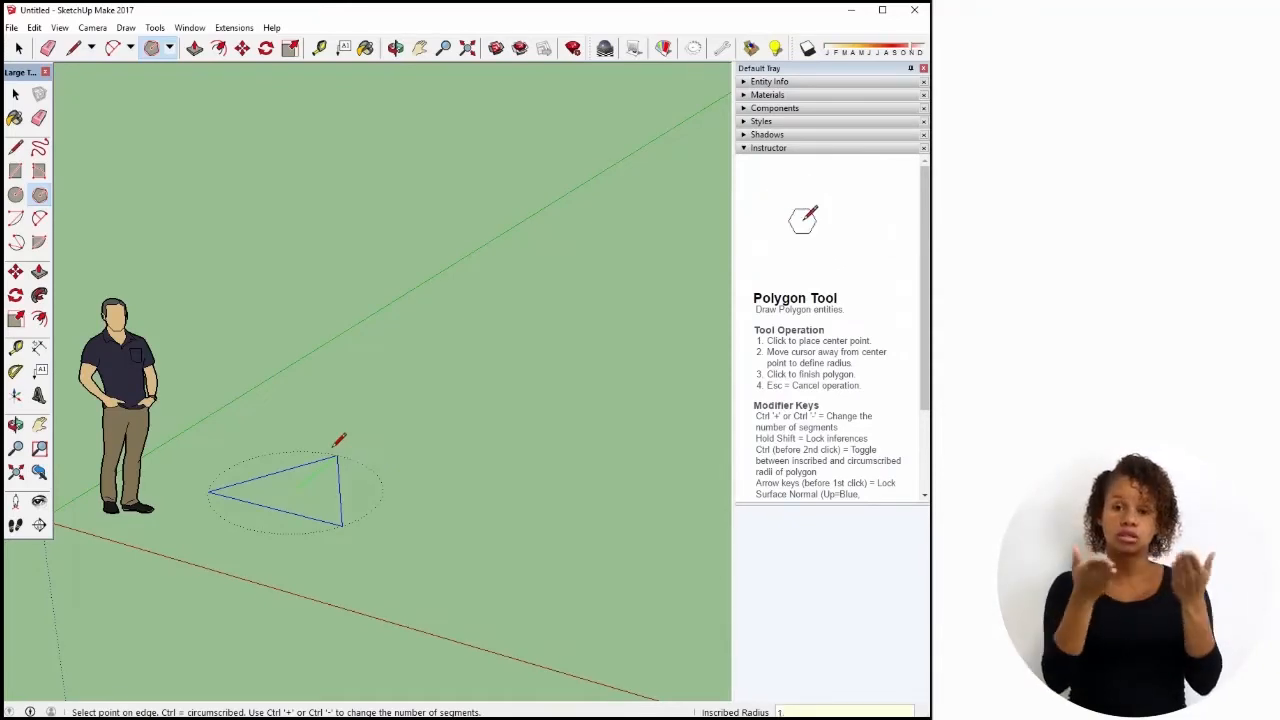
type(".2")
key("Return")
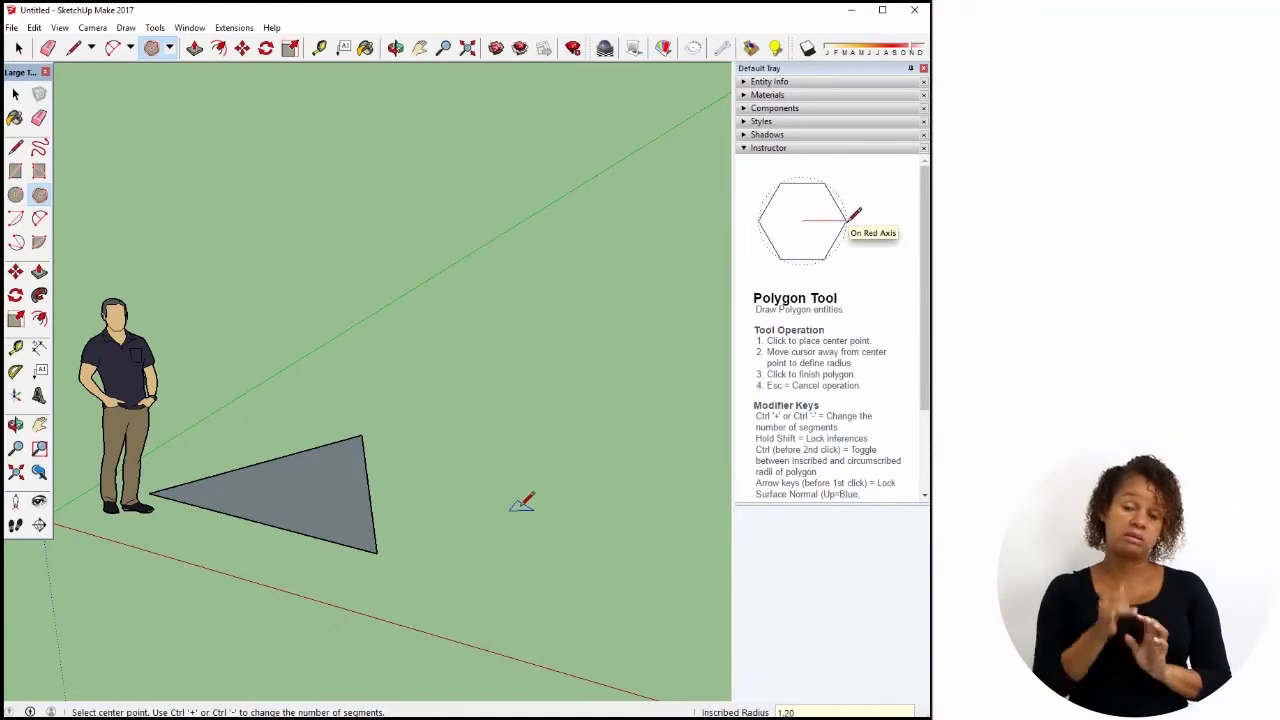
left_click(16, 95)
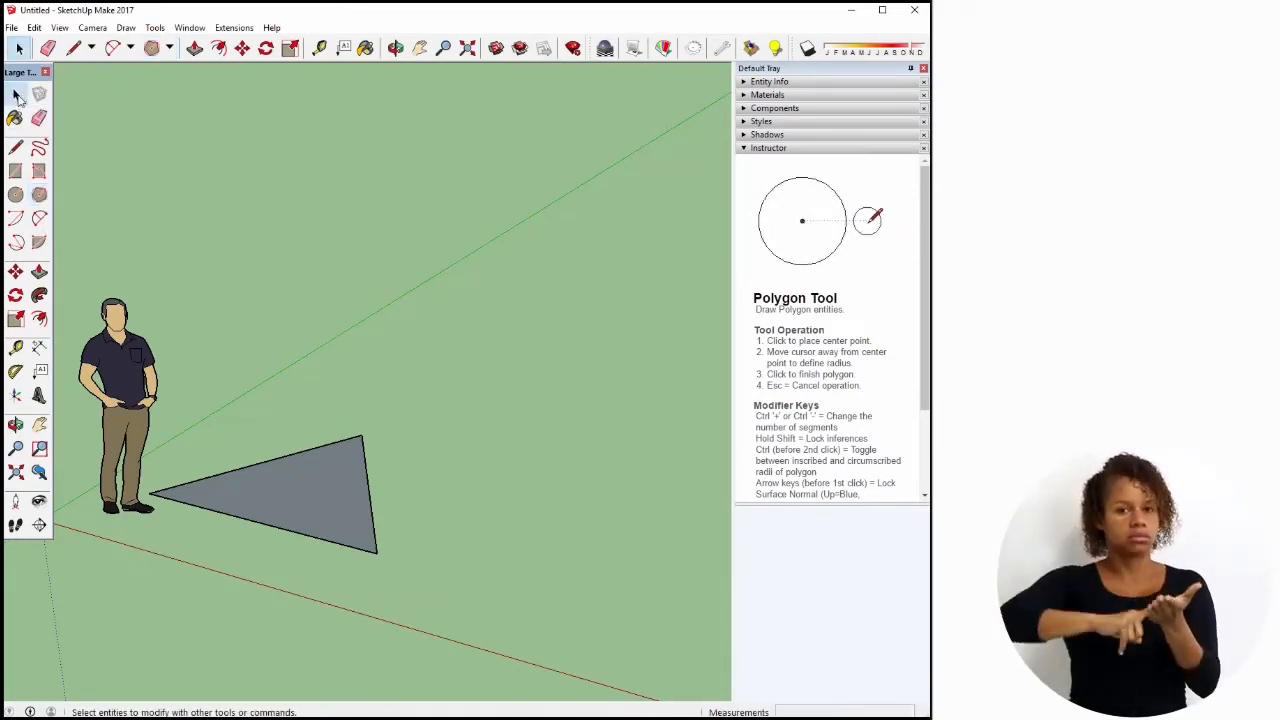
Draw a five-sided polygon with a 1.20 m inscribed radius on the ground beside the triangle.
left_click(40, 195)
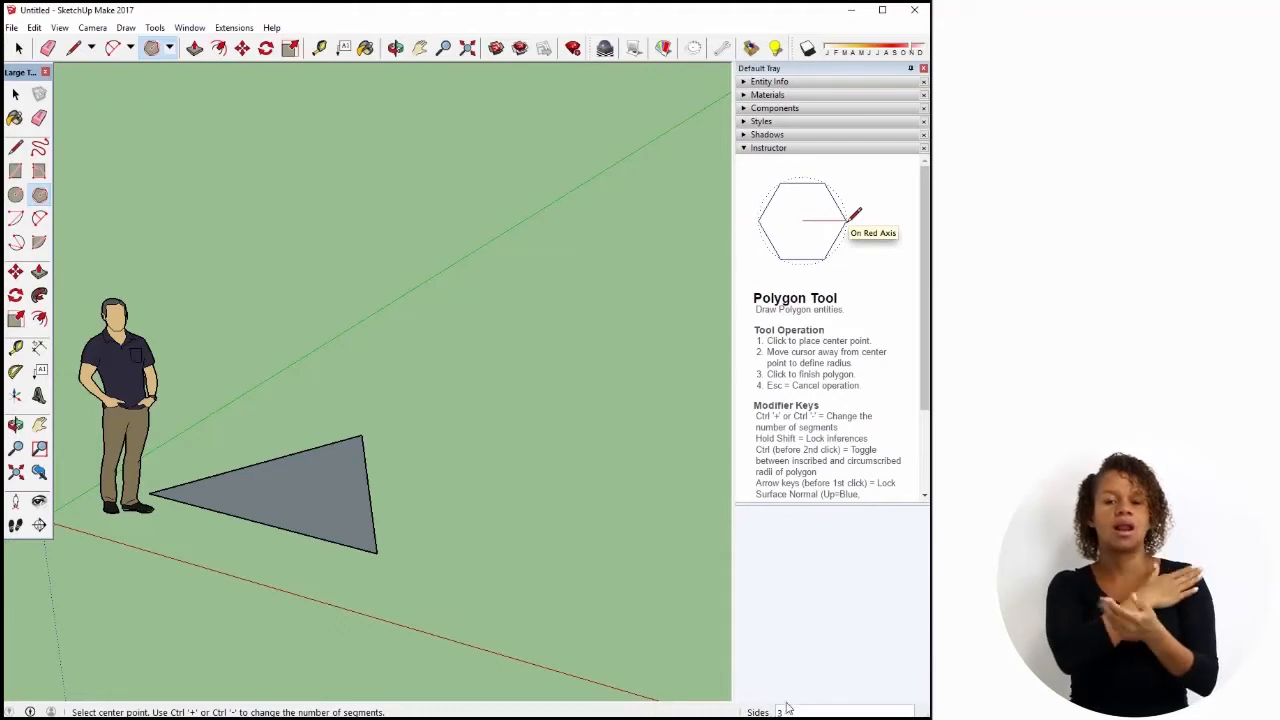
type("5")
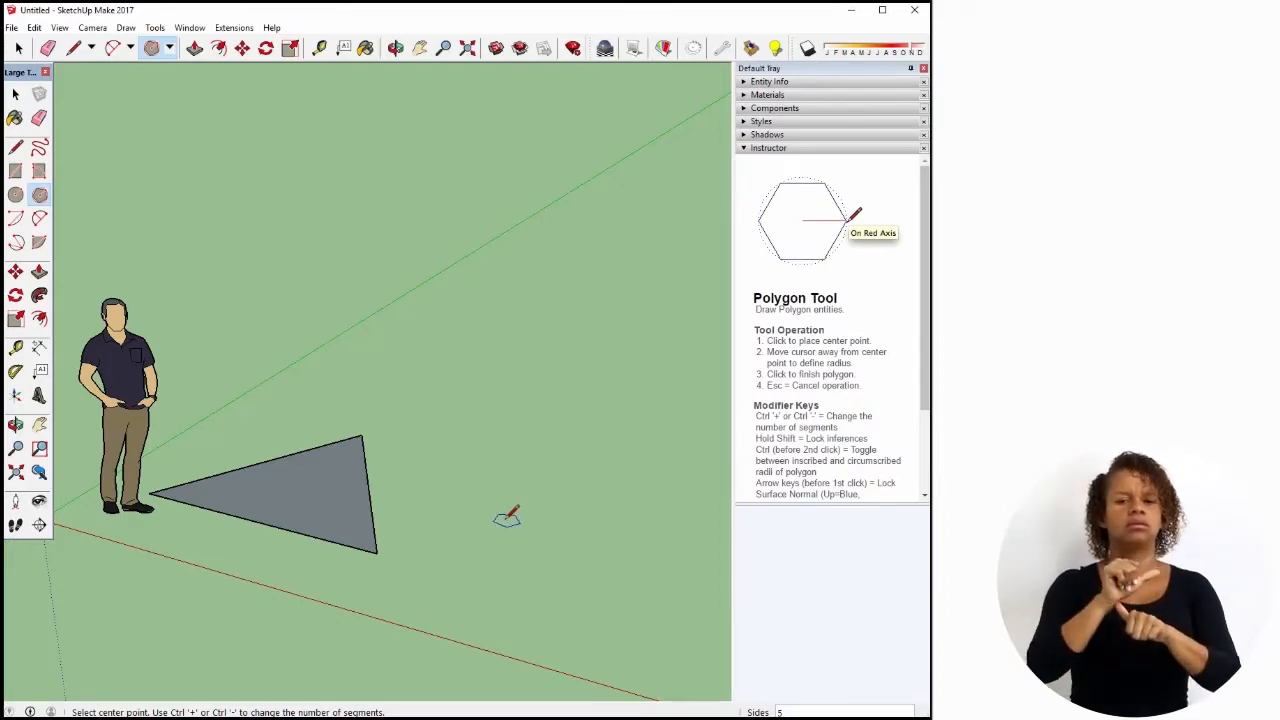
left_click(527, 510)
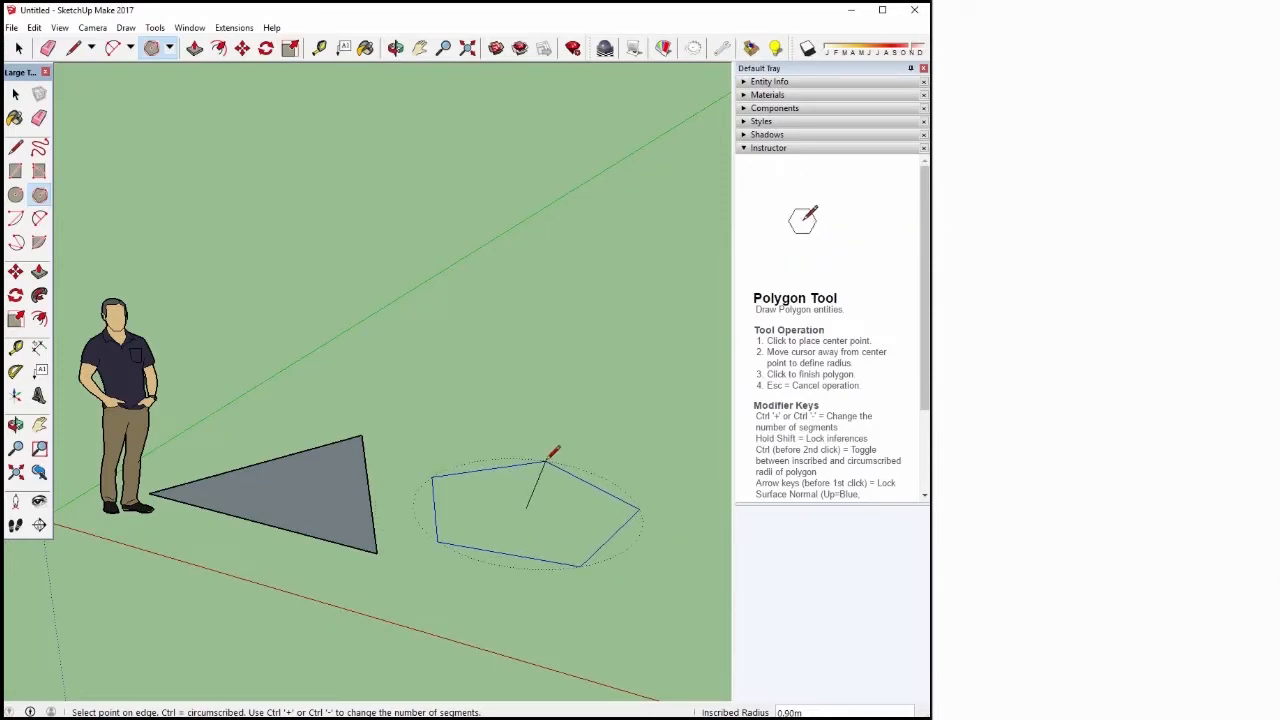
type("1.20")
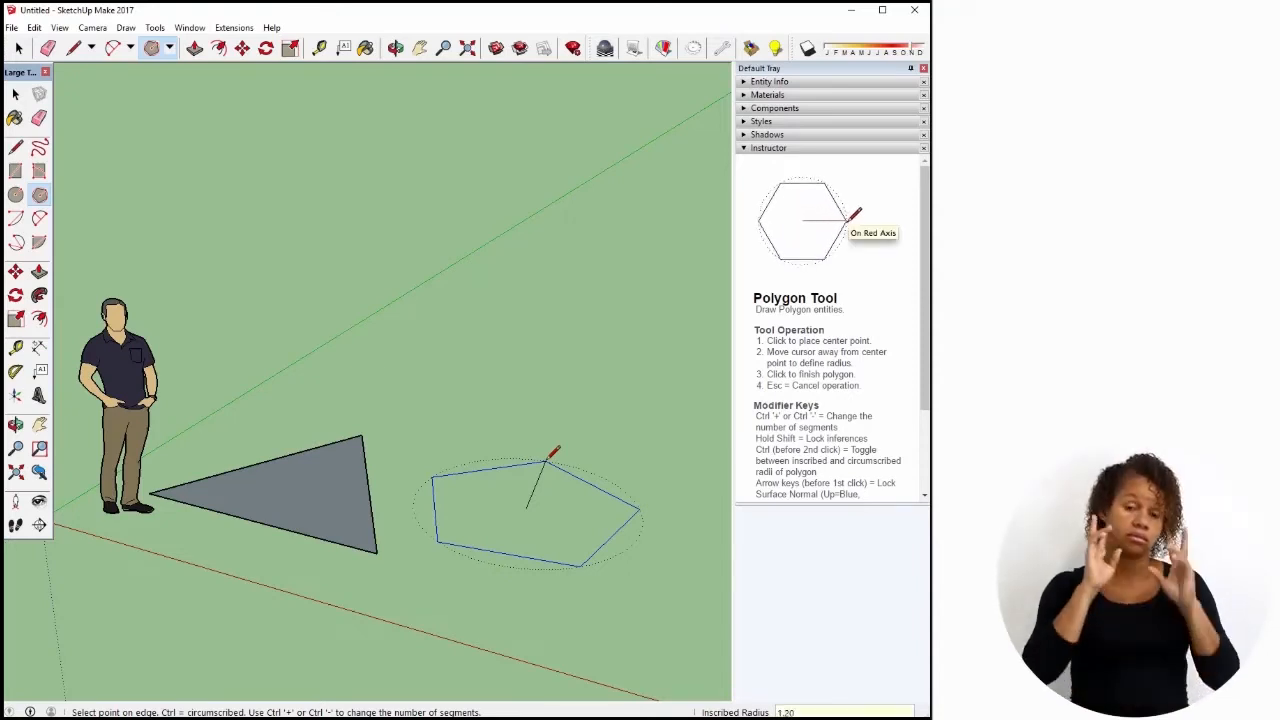
key("Return")
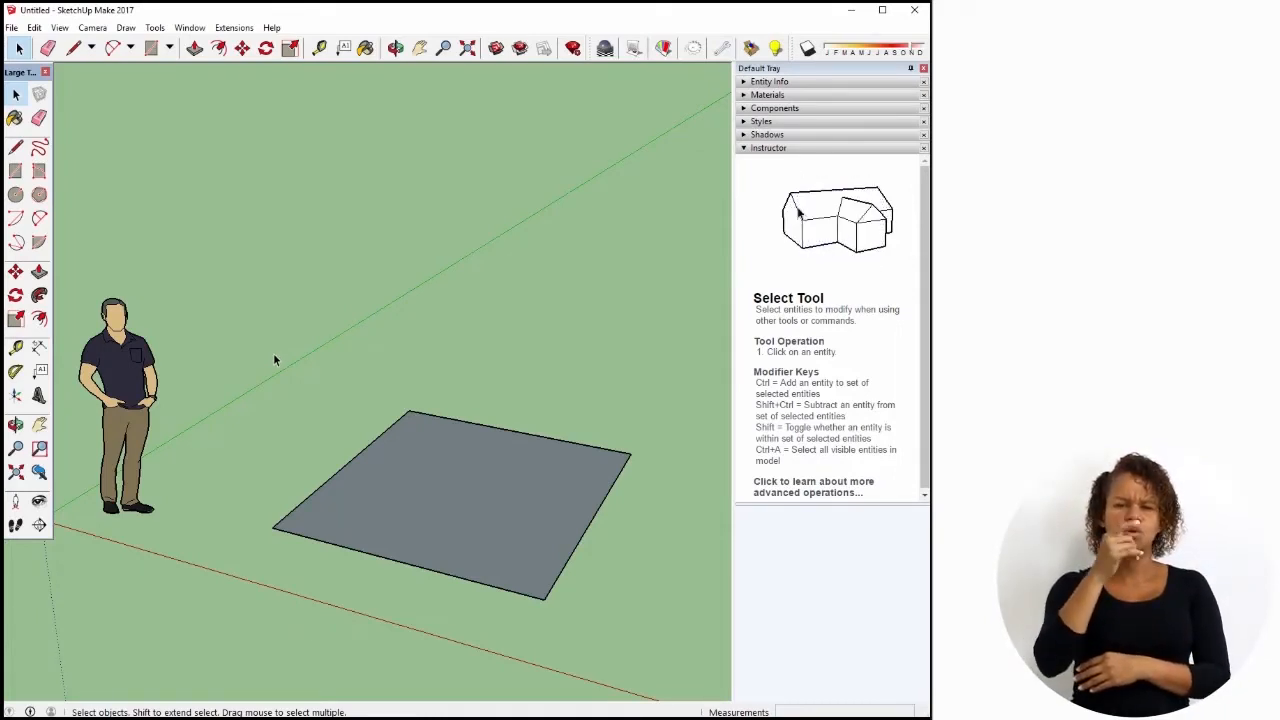
Push/Pull the square face on the ground upward to a height of 1.50 m.
left_click(40, 272)
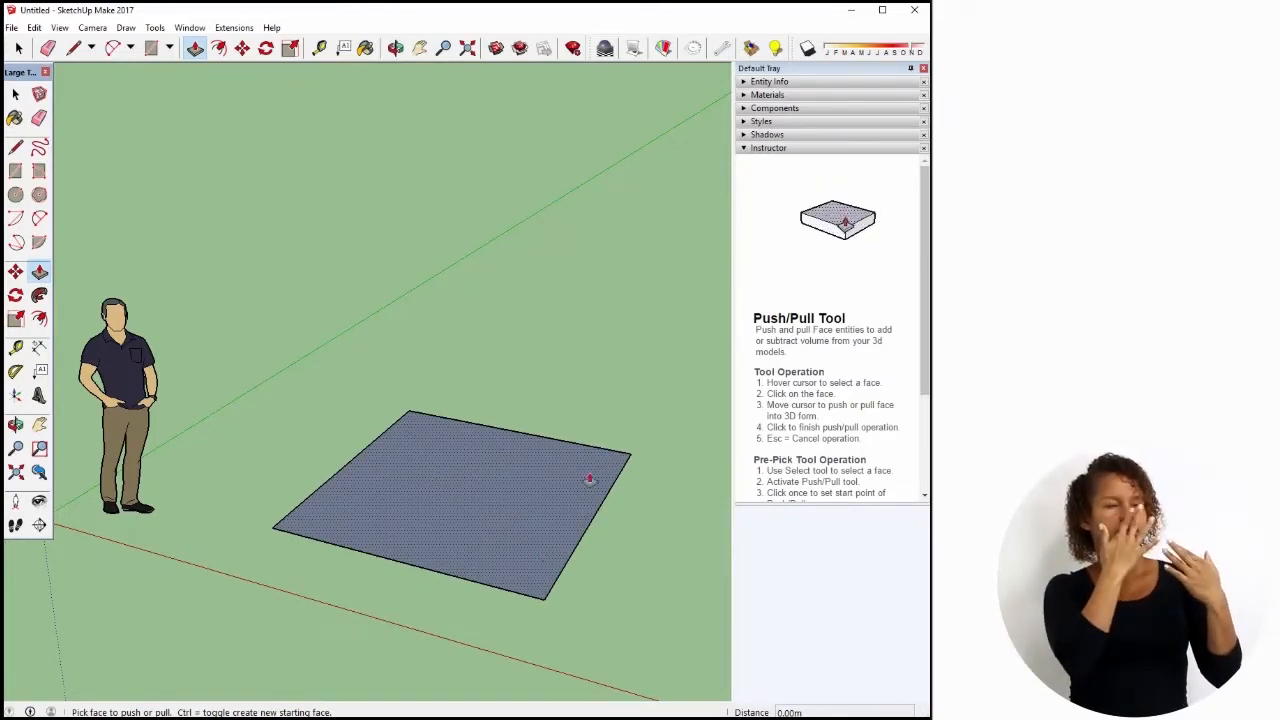
left_click(454, 502)
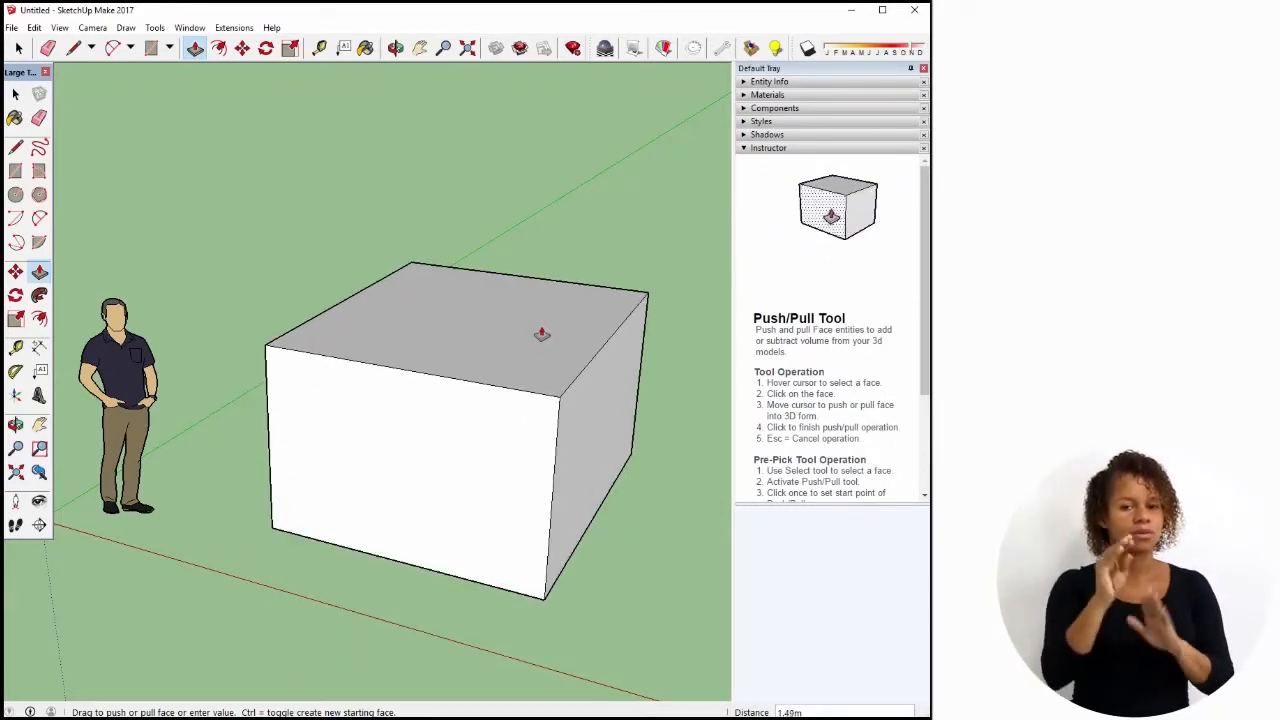
type(".5")
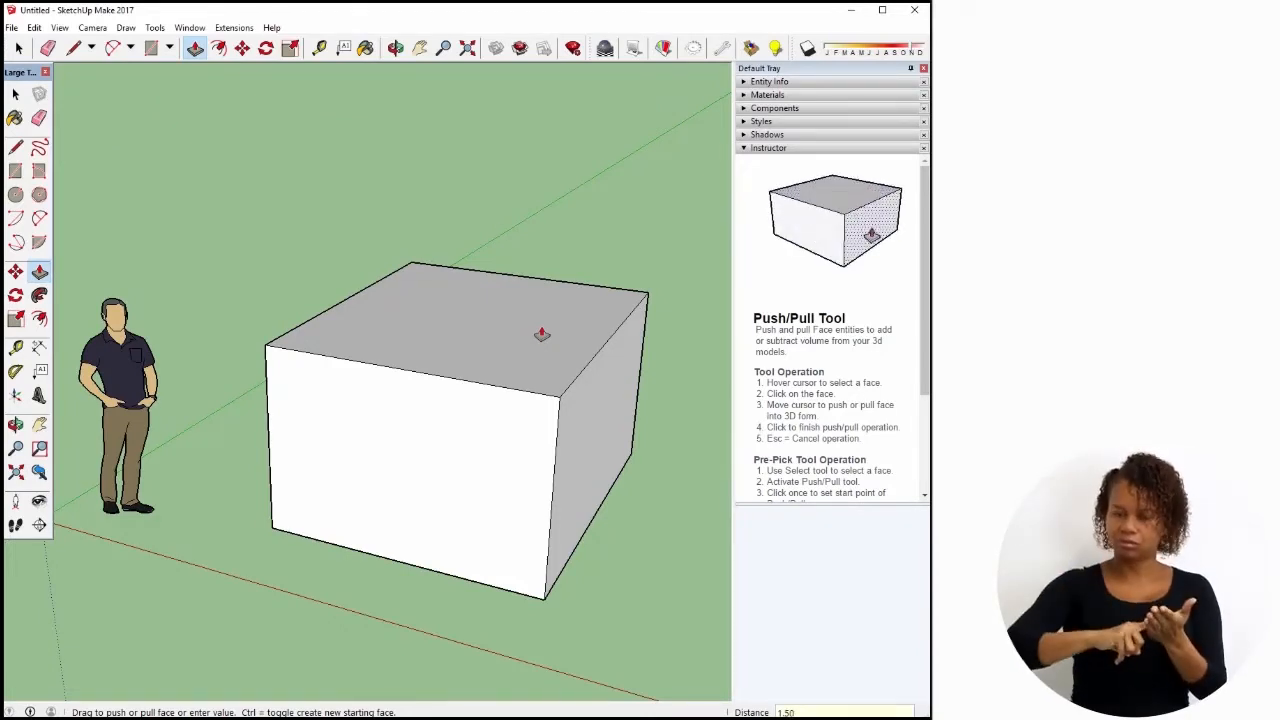
type("0")
key("Return")
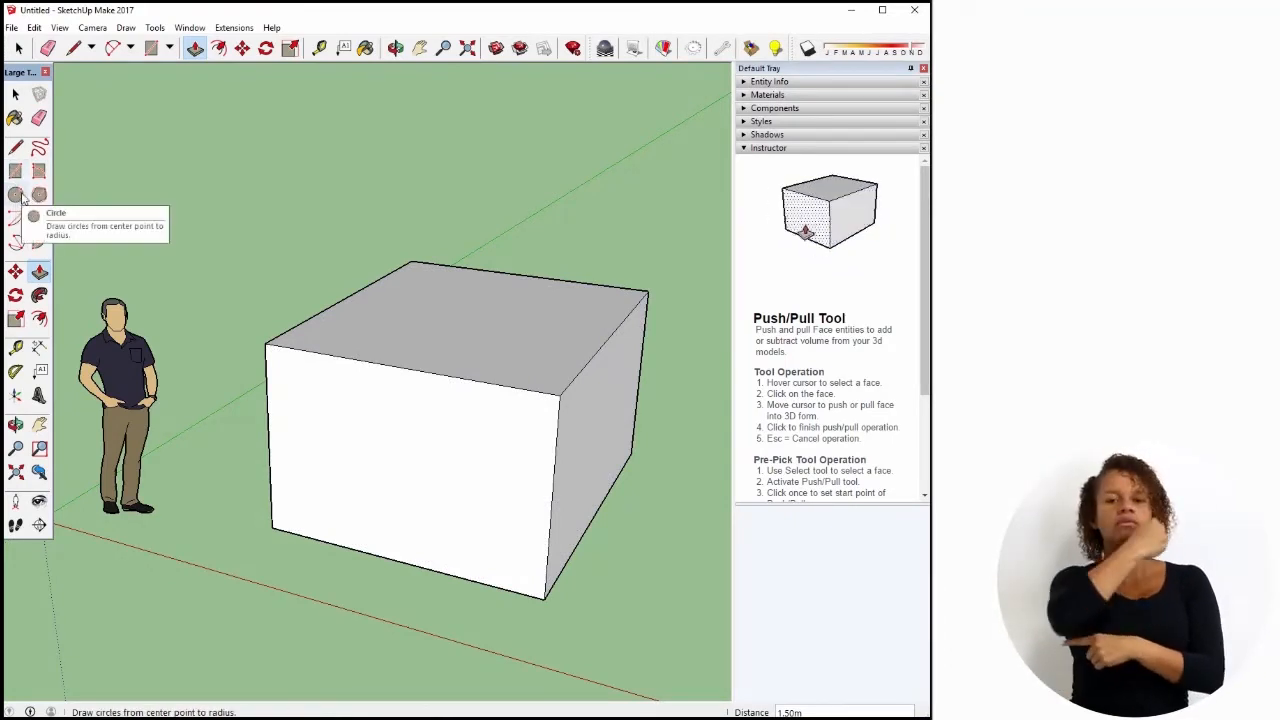
Draw a circle of about 0.46 m radius on the box's white front face and extrude it outward about 1.14 m.
left_click(17, 196)
left_click(395, 472)
left_click(445, 506)
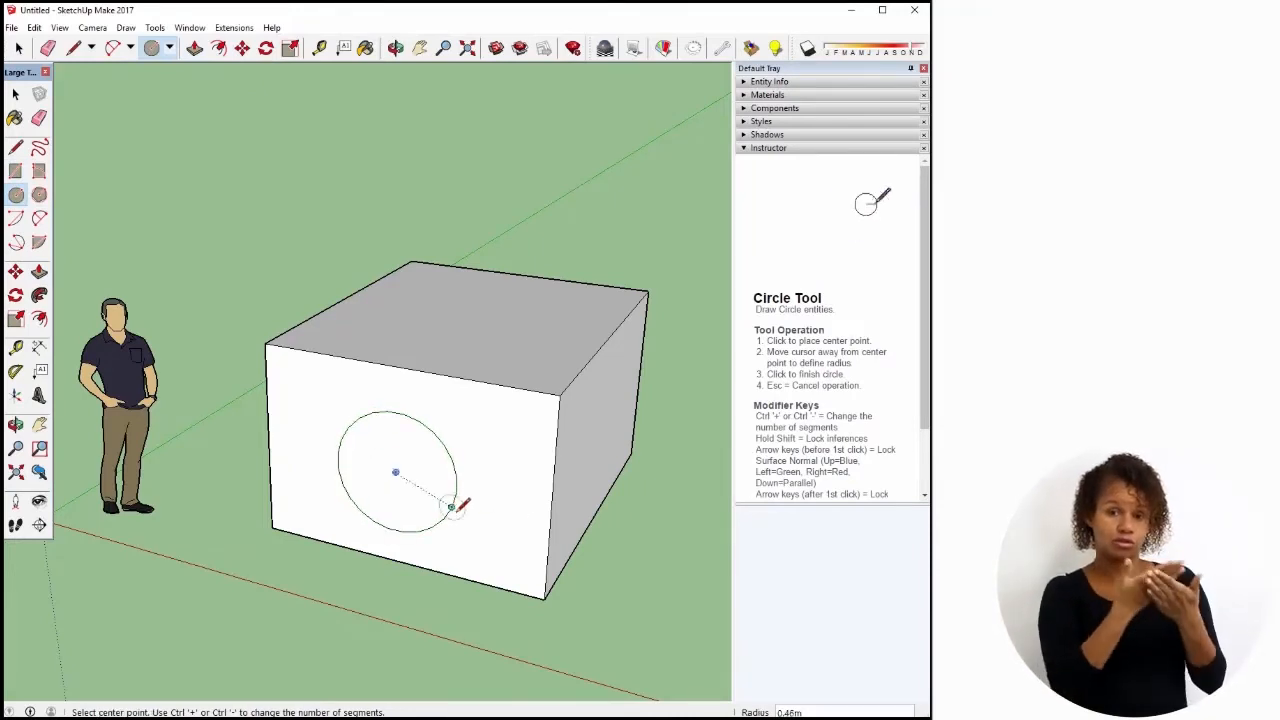
left_click(39, 271)
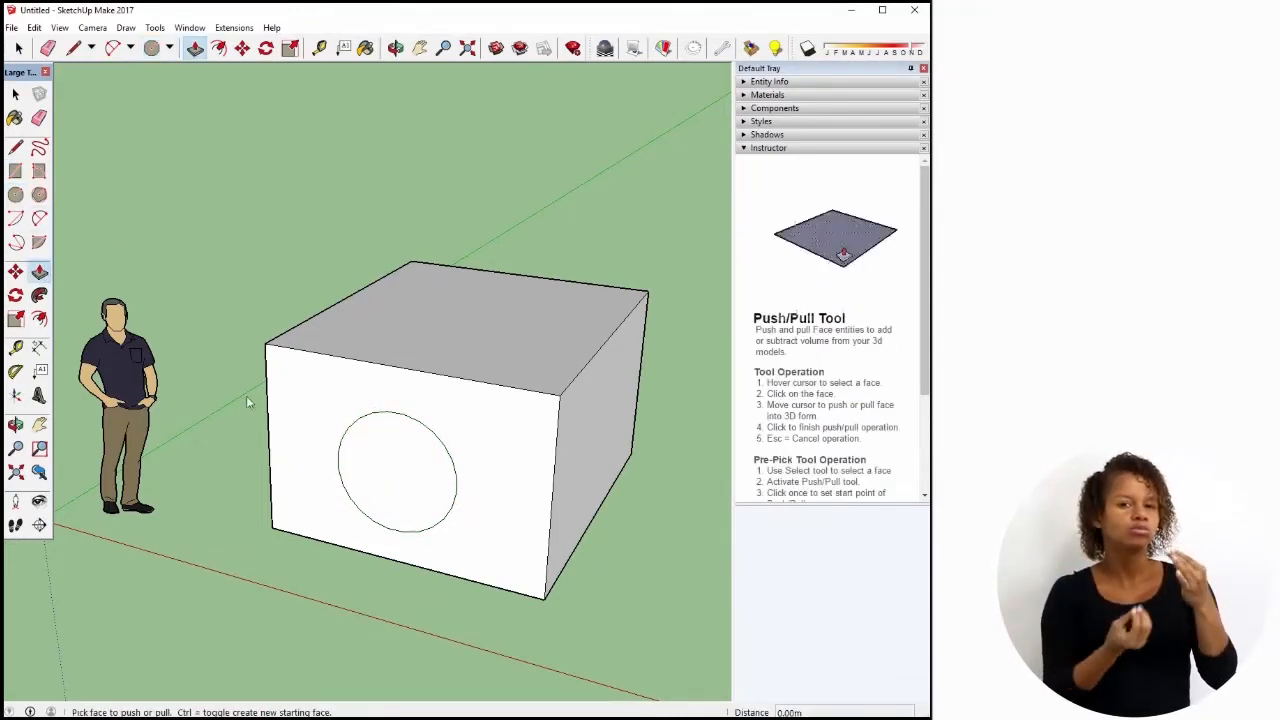
left_click(423, 486)
left_click(269, 611)
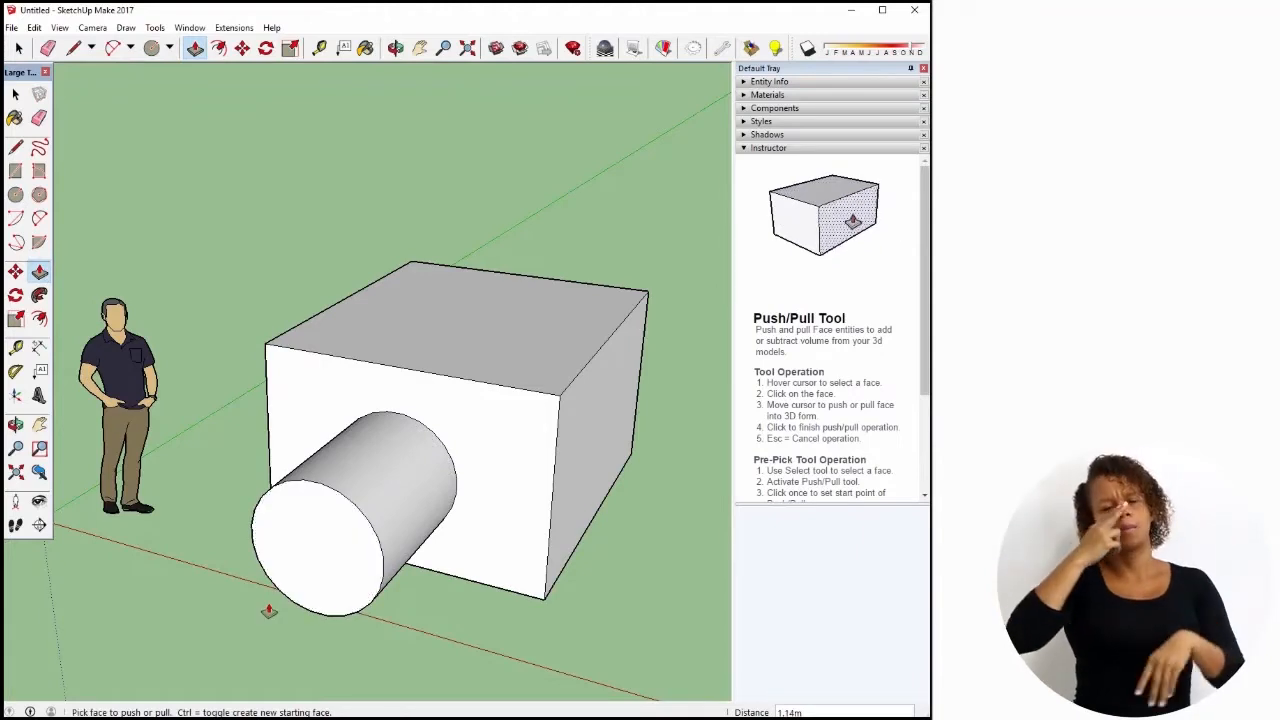
Draw a five-sided polygon of about 0.25 m inscribed radius on the cylinder's end face and extrude it outward about 0.79 m.
left_click(39, 194)
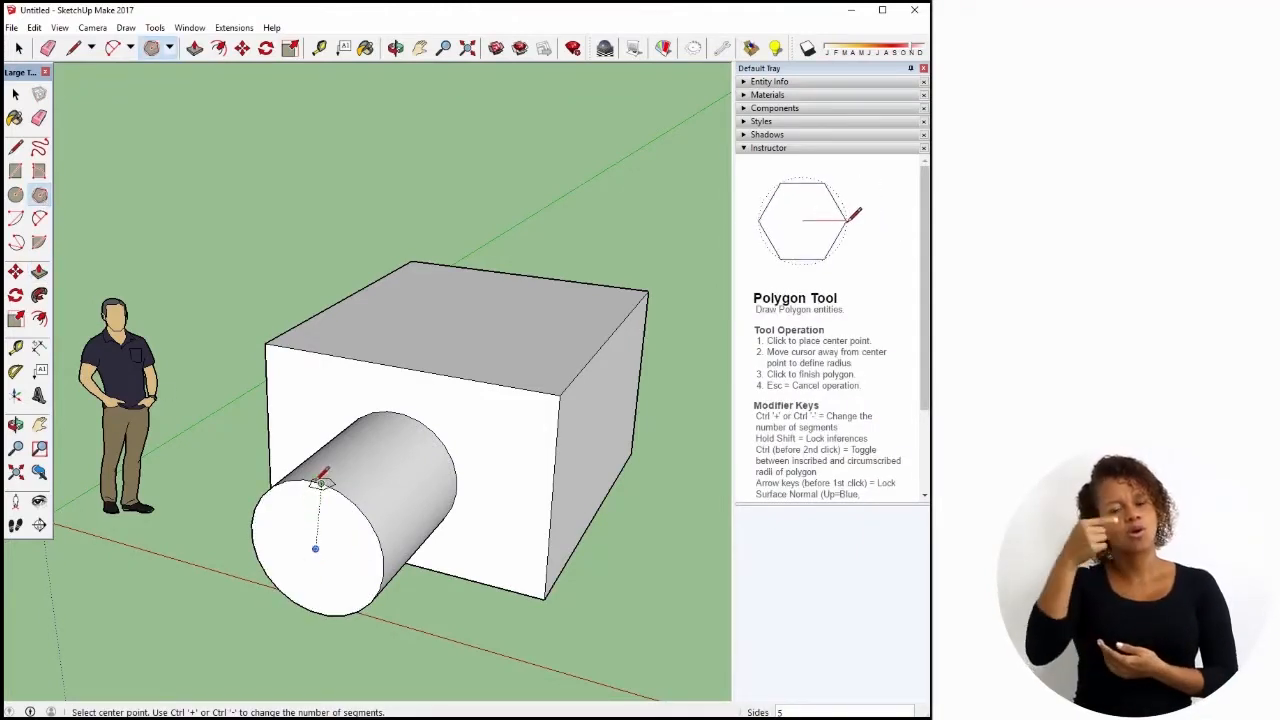
left_click(316, 547)
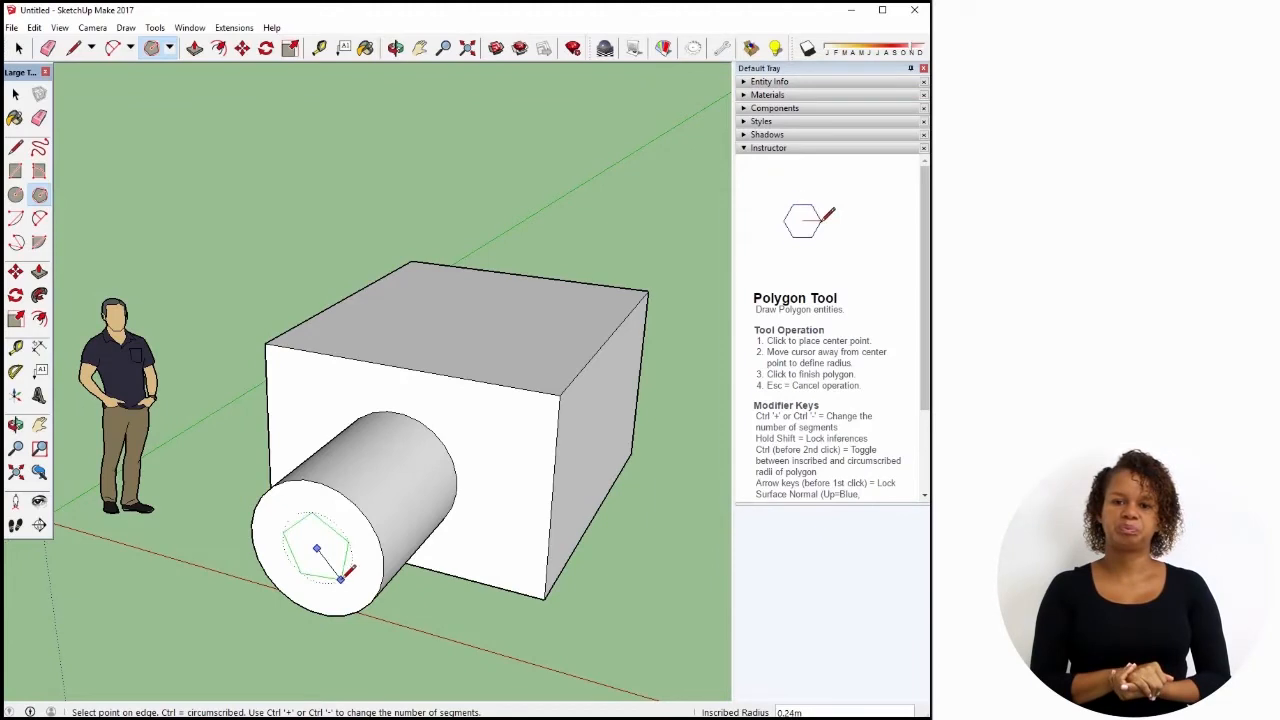
left_click(341, 579)
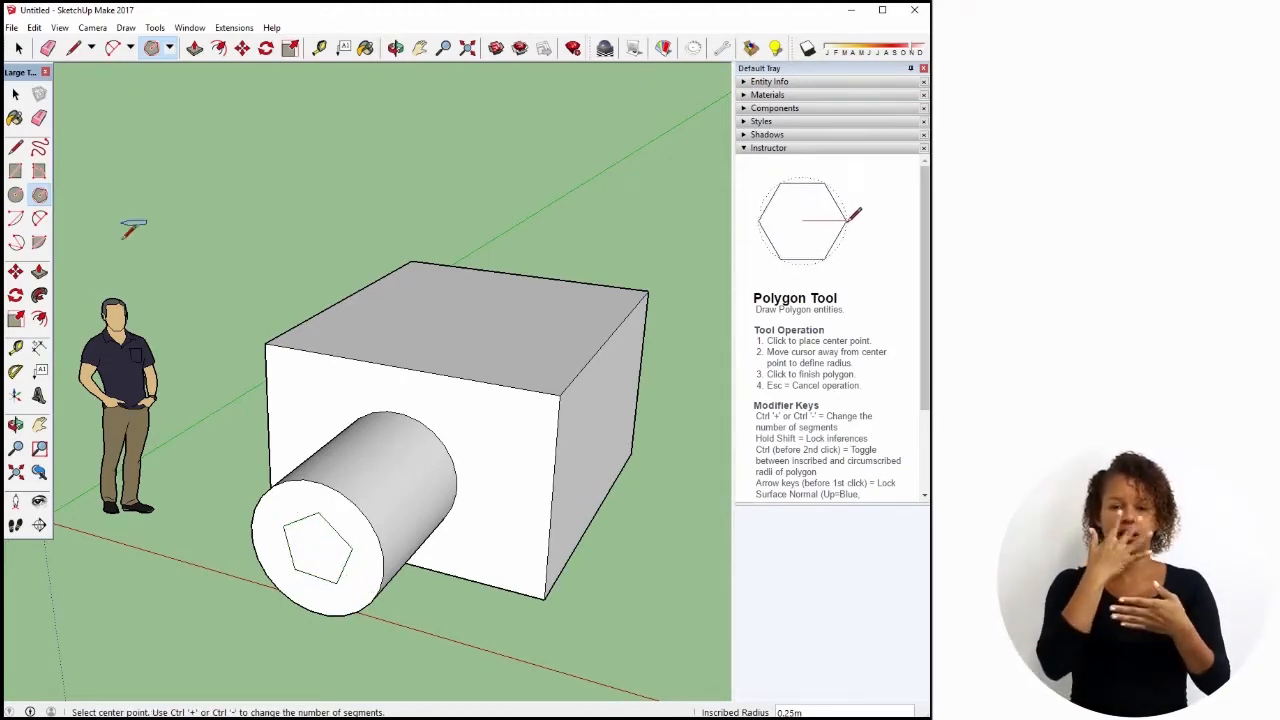
left_click(39, 271)
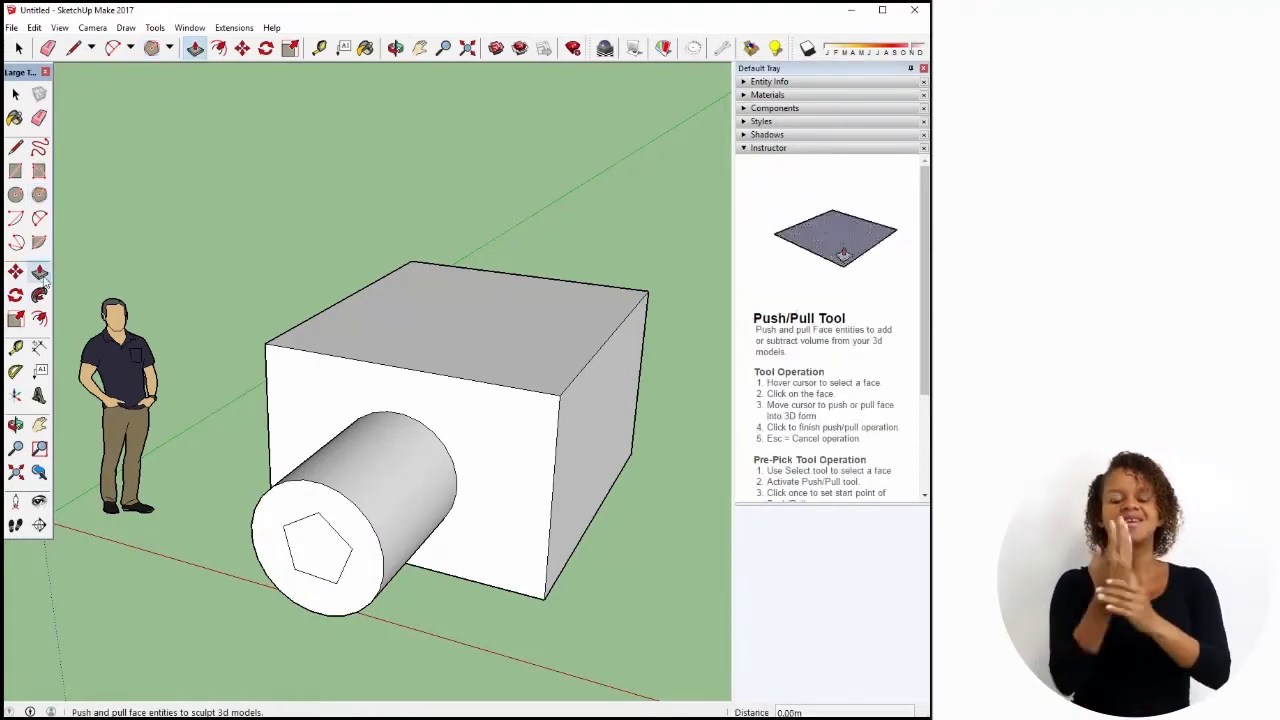
left_click(223, 606)
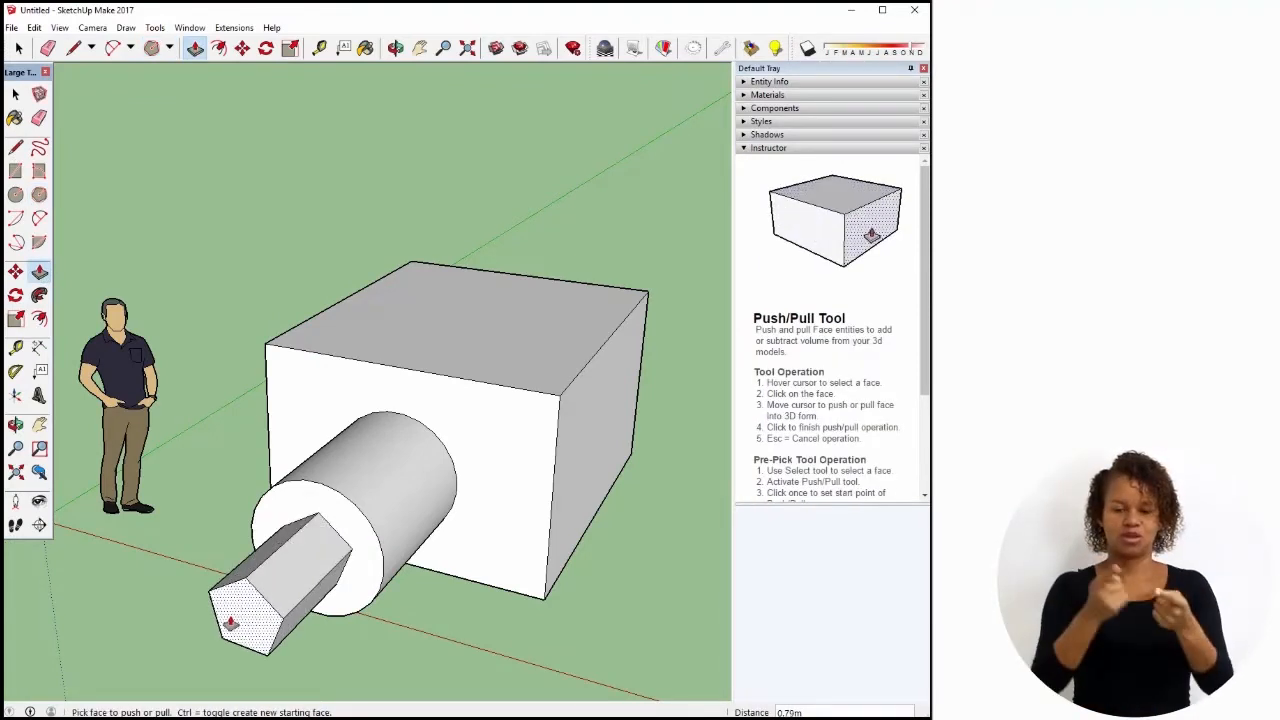
Draw a narrow rectangle of about 1.91 m by 0.17 m on the ground beside the box, near the red axis.
scroll(223, 454, "down", 4)
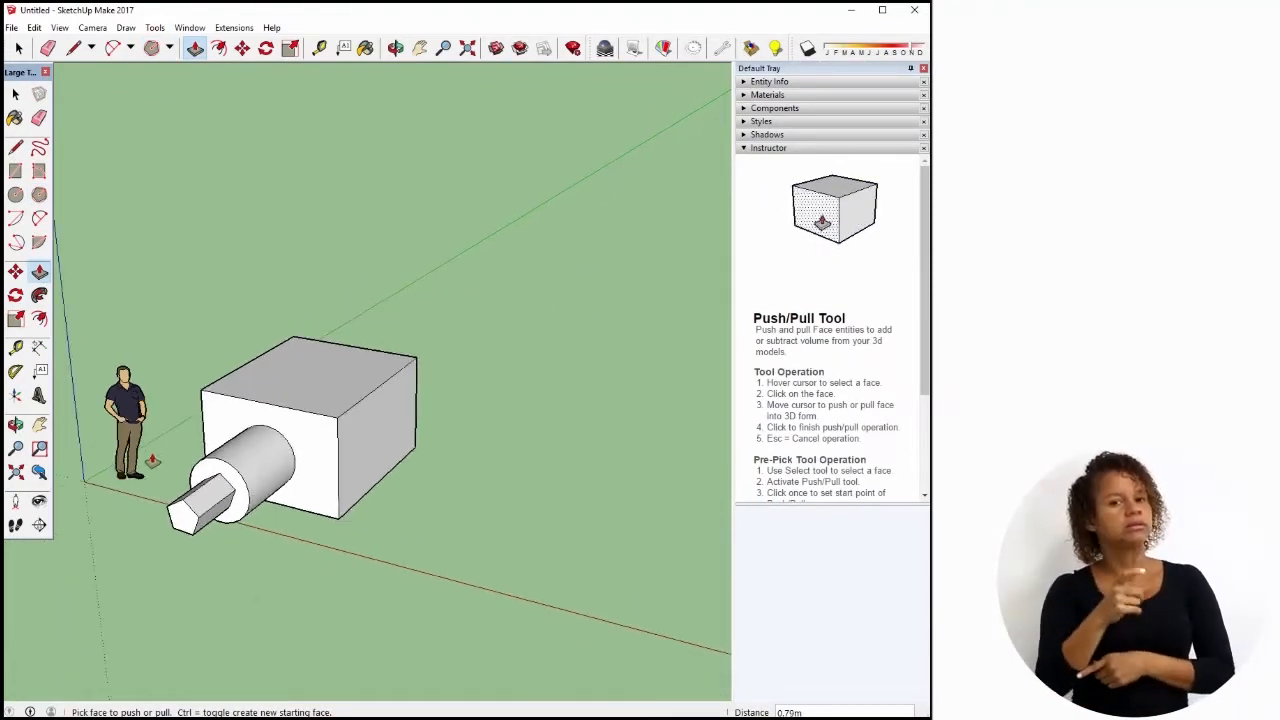
scroll(414, 534, "up", 1)
middle_click_drag(443, 558, 299, 444)
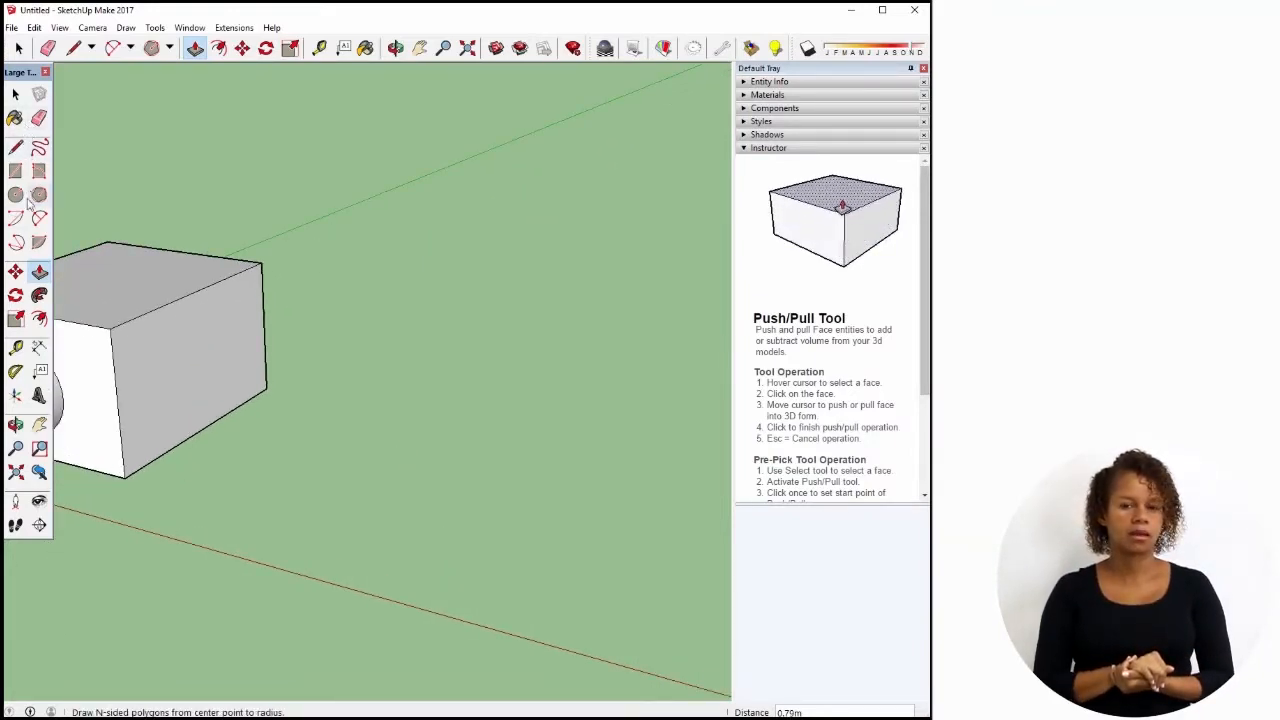
left_click(15, 171)
left_click(208, 513)
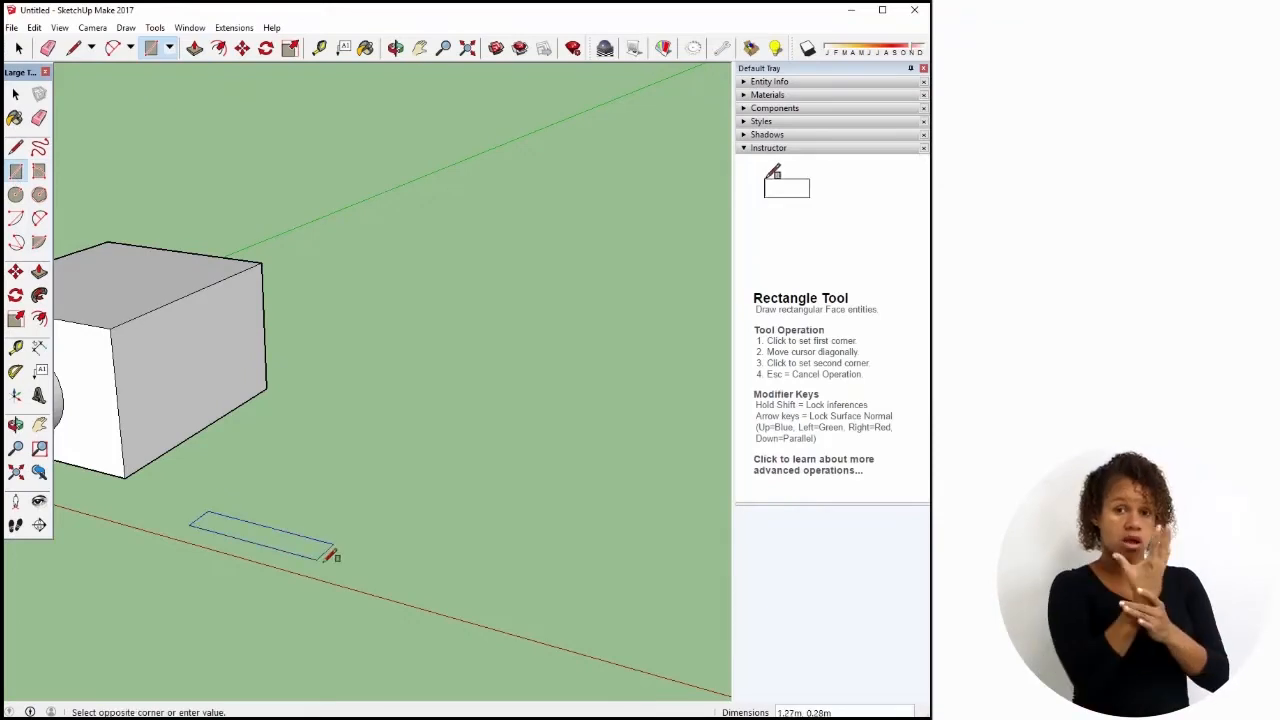
left_click(412, 553)
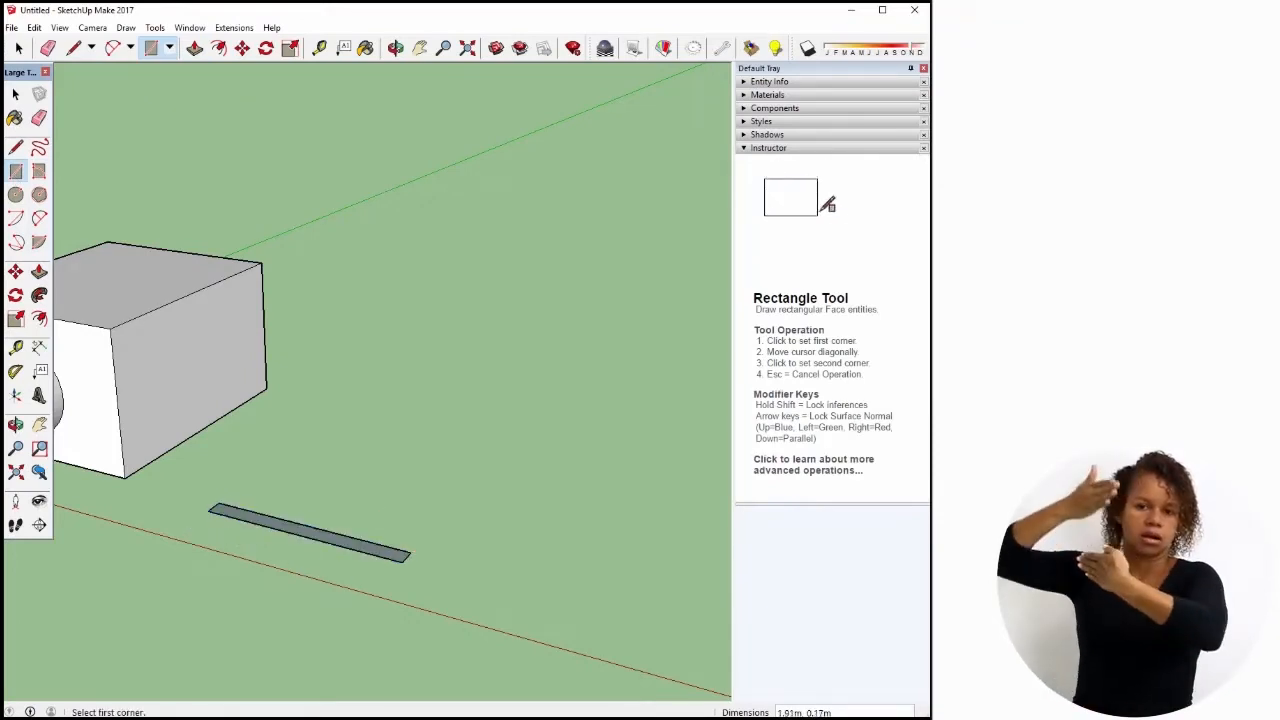
Push/Pull the narrow rectangle upward about 2.02 m to form a wall.
left_click(39, 271)
left_click(289, 532)
left_click(343, 309)
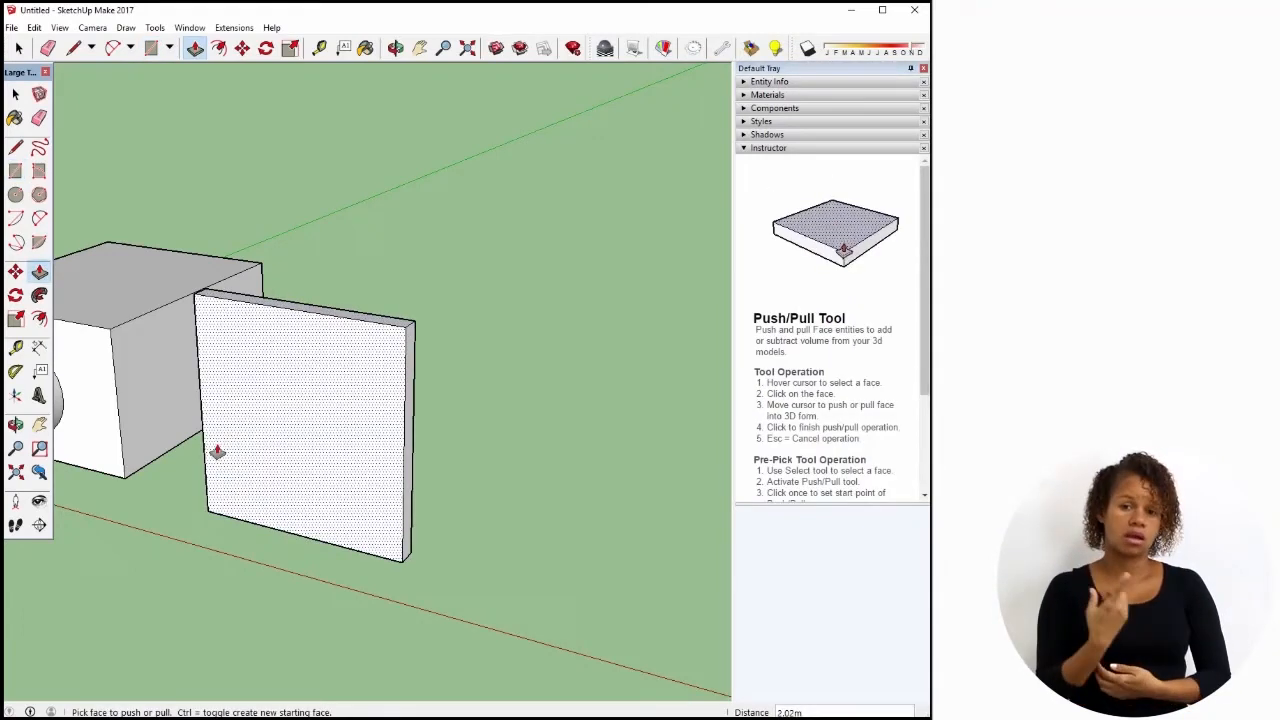
Draw a window rectangle of about 1.00 m by 0.47 m on the wall's large front face.
left_click(396, 48)
left_click_drag(170, 478, 298, 322)
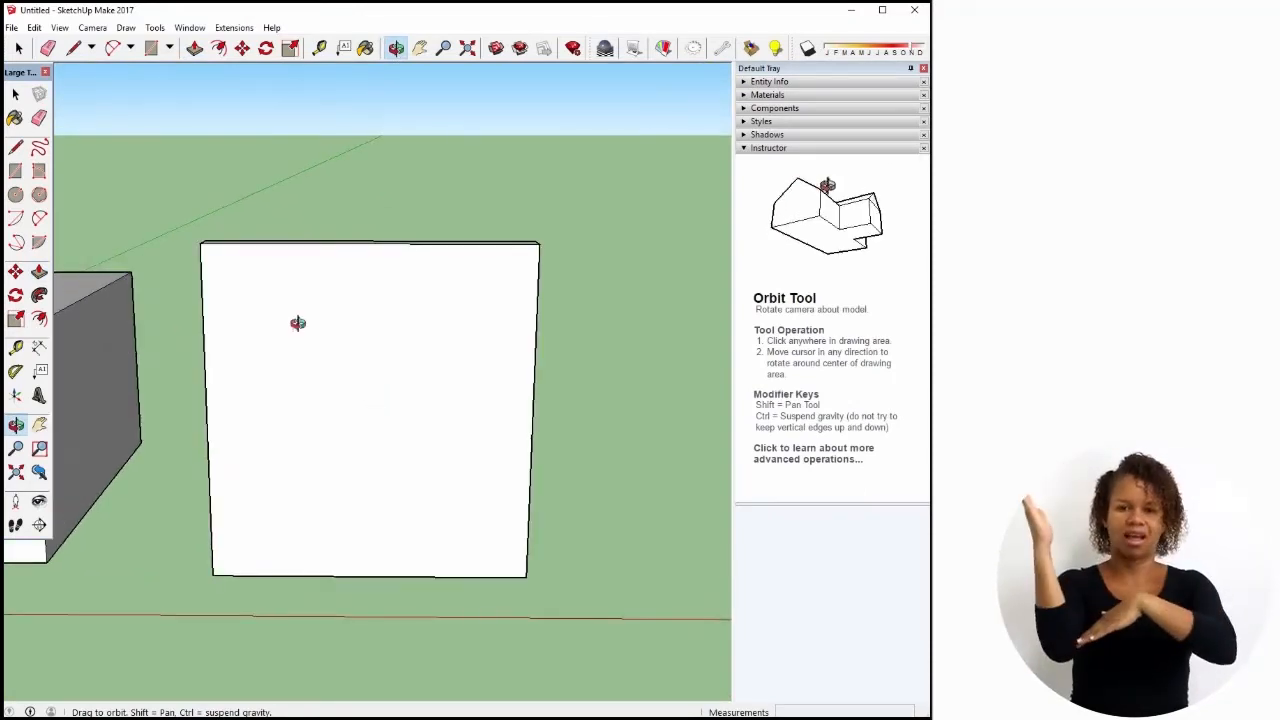
left_click(15, 171)
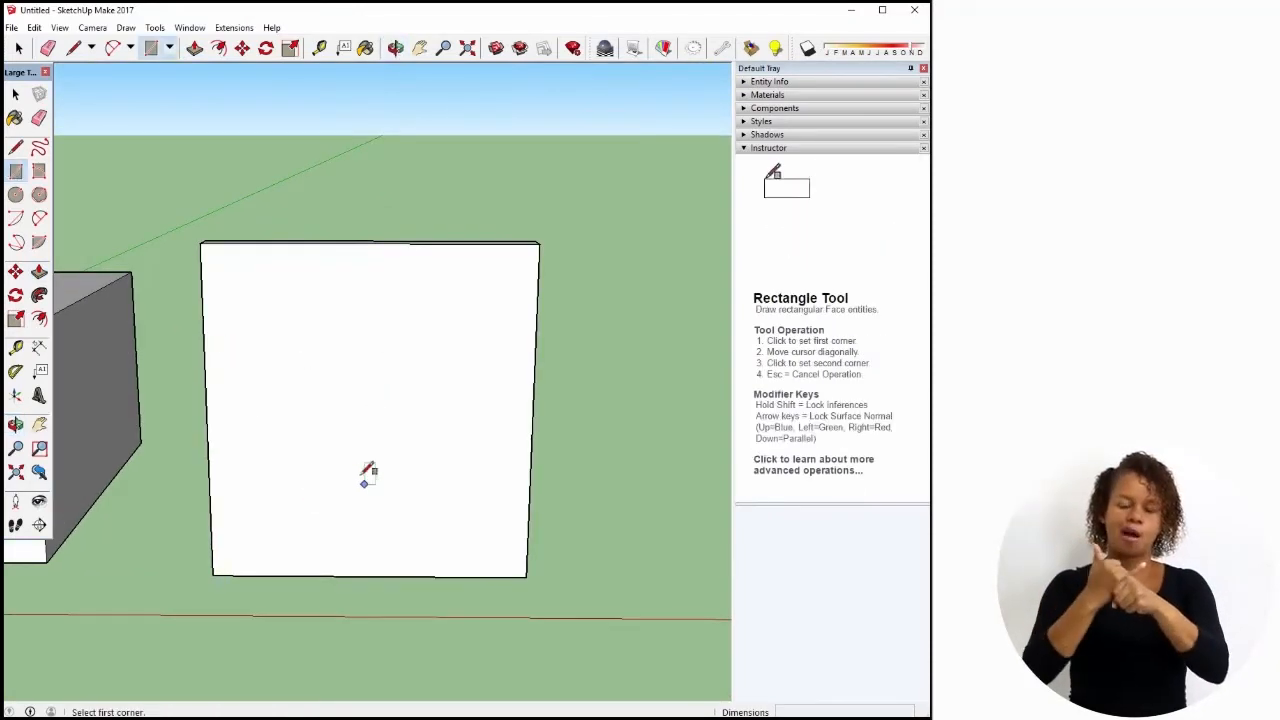
left_click(283, 323)
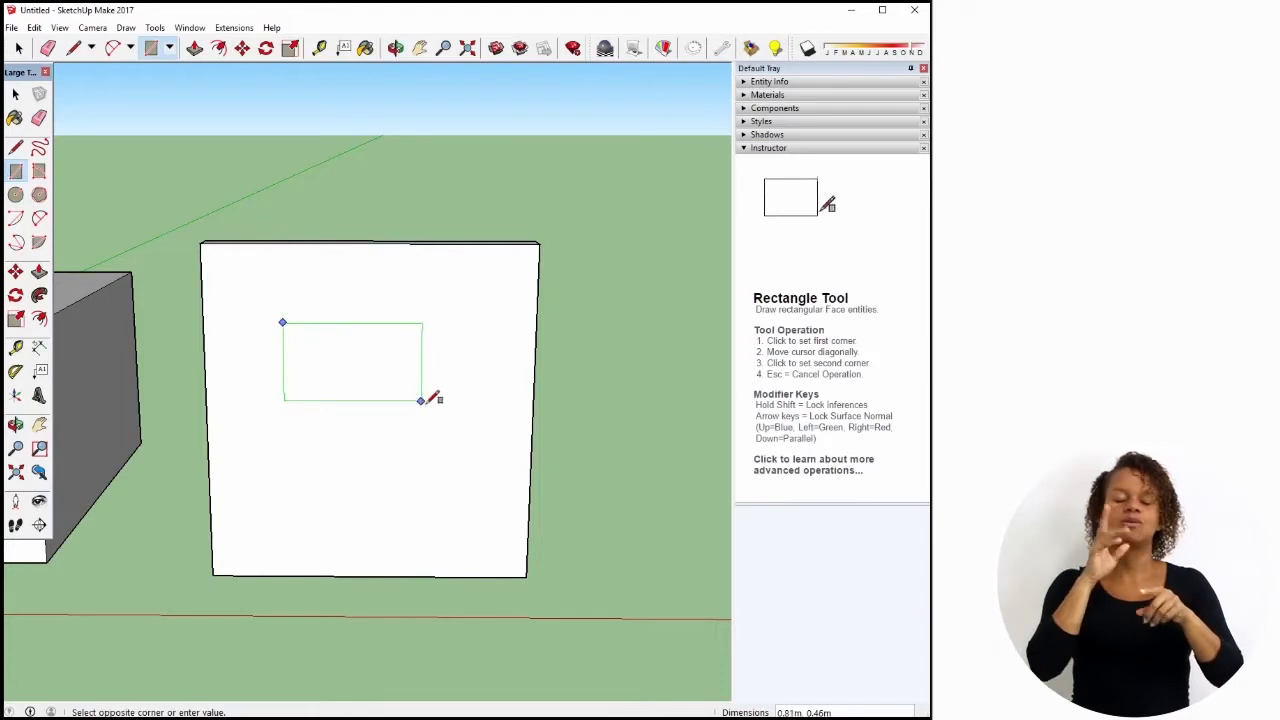
left_click(457, 402)
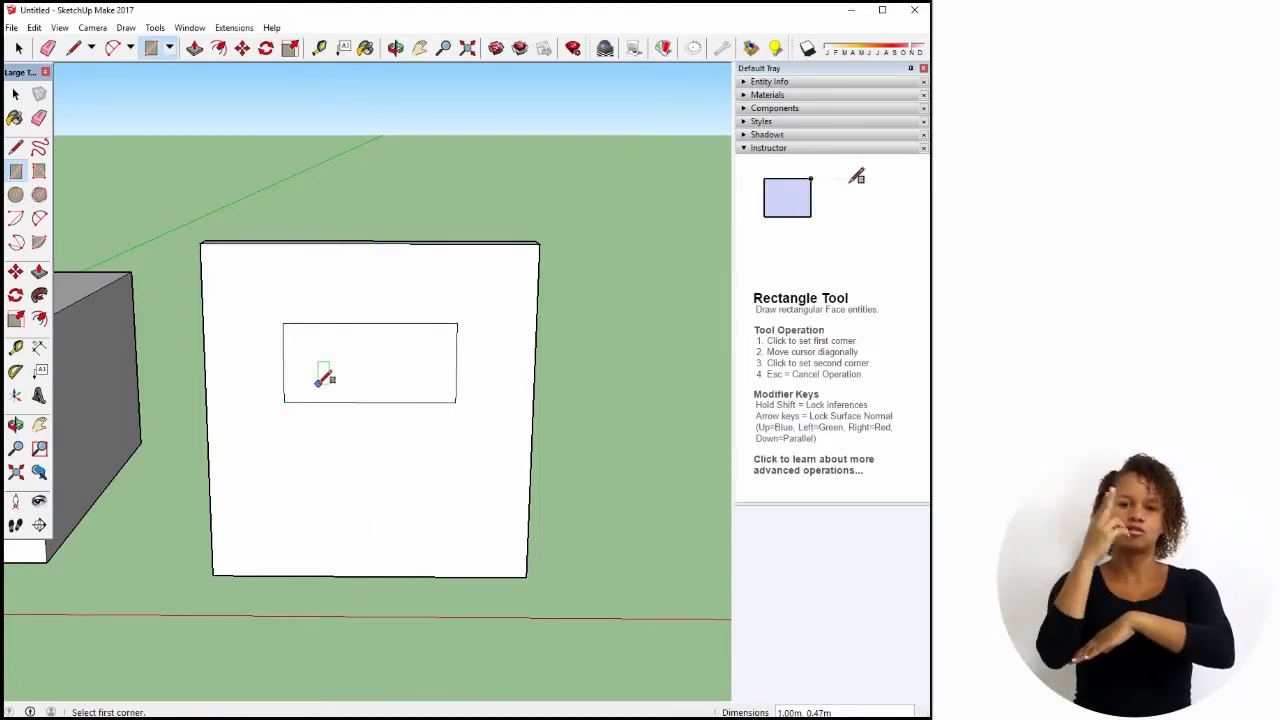
Push the window rectangle back 0.17 m through the wall's full thickness to cut an opening.
scroll(367, 360, "up", 1)
scroll(370, 358, "up", 4)
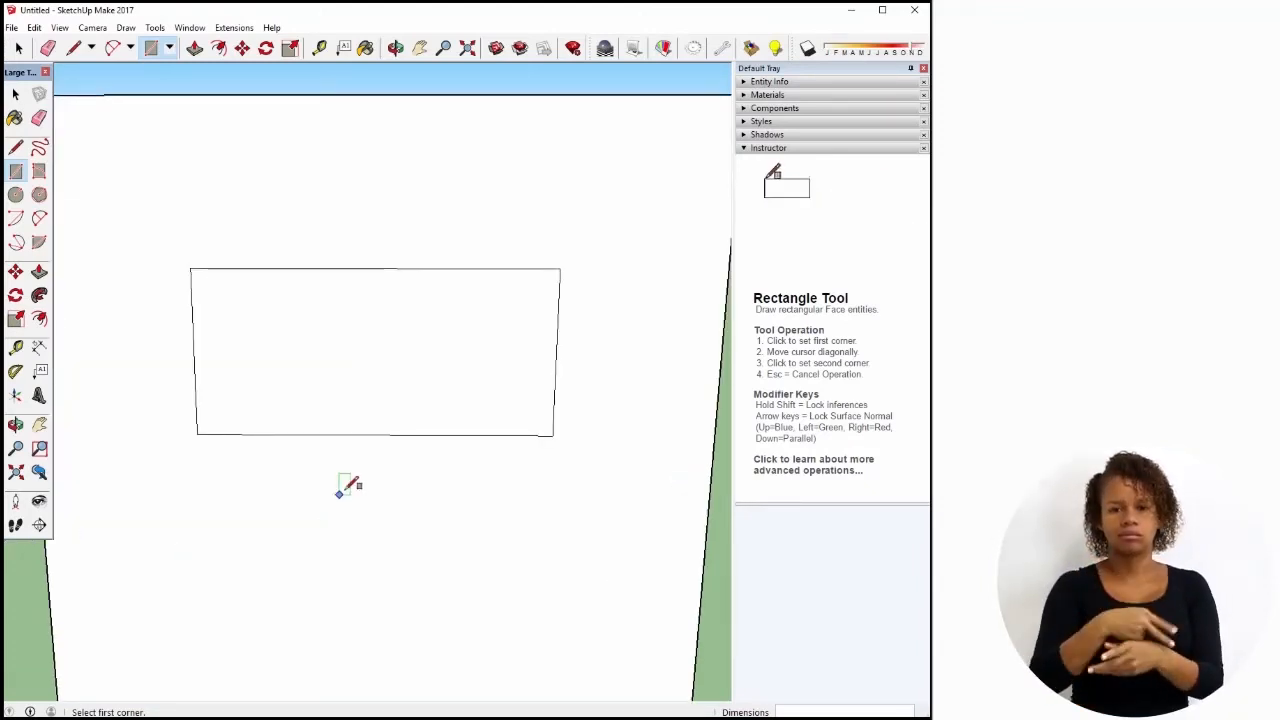
scroll(395, 545, "up", 1)
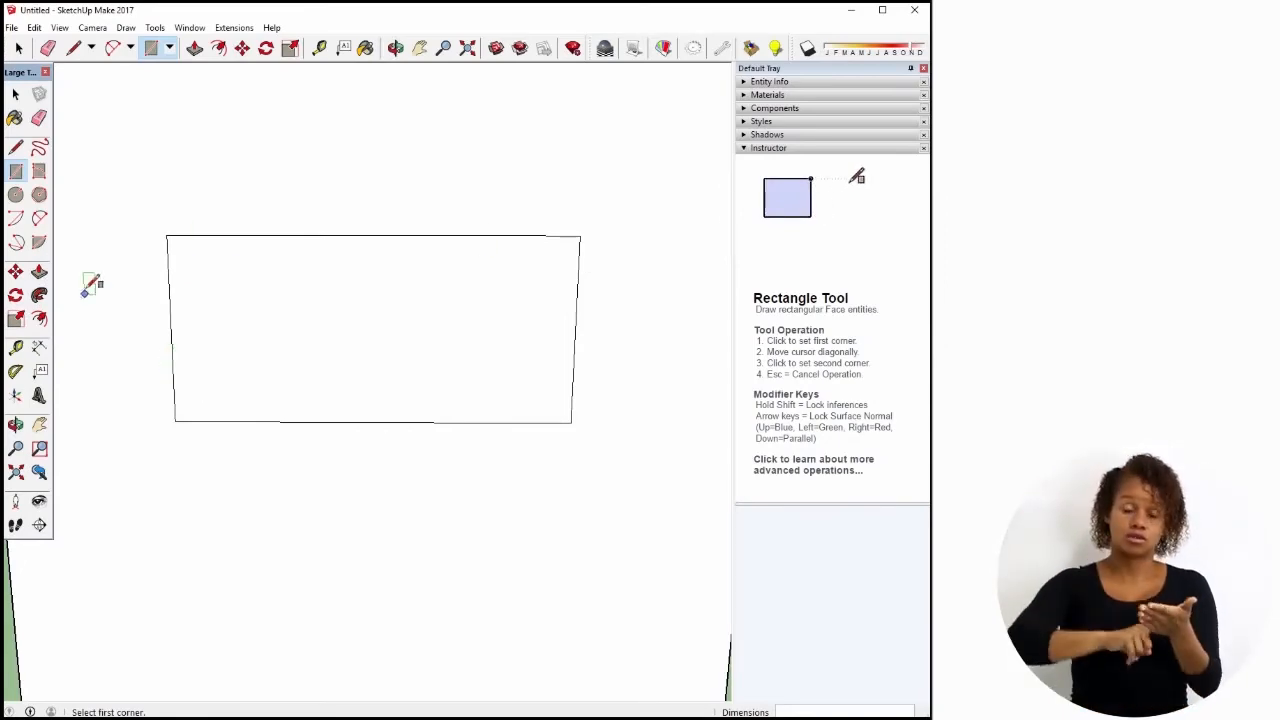
left_click(40, 272)
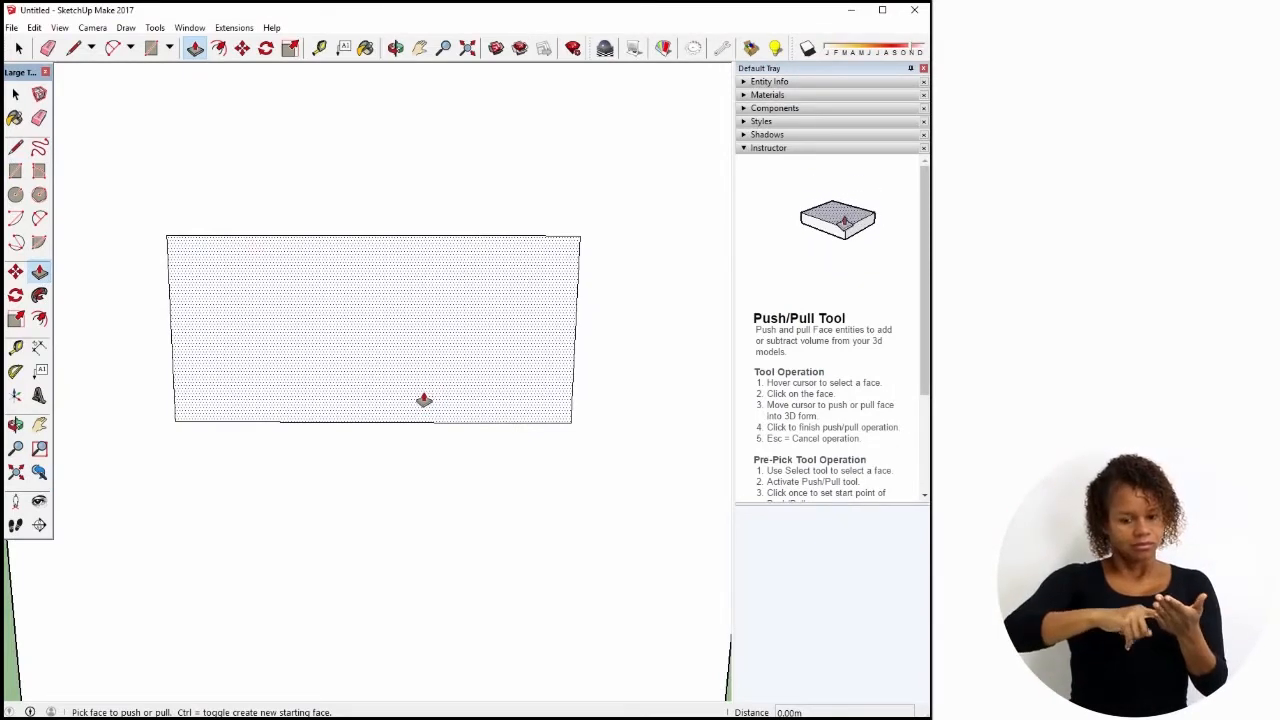
left_click(424, 400)
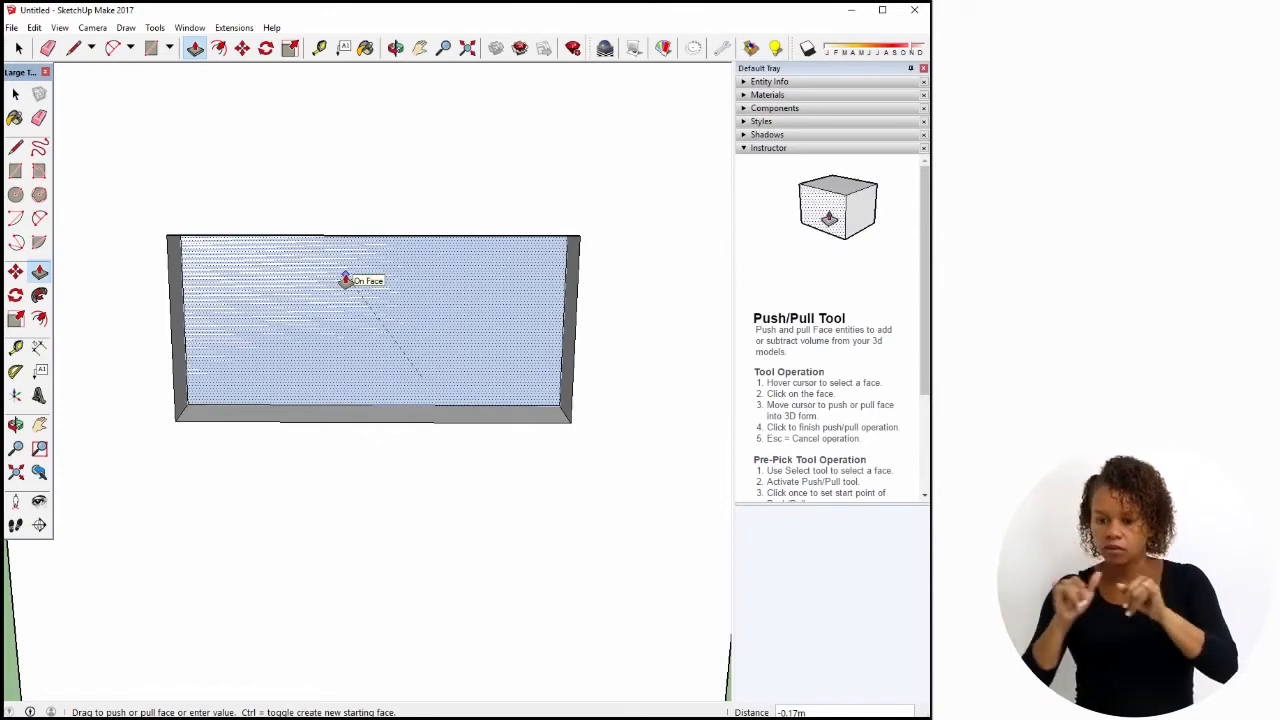
left_click(345, 281)
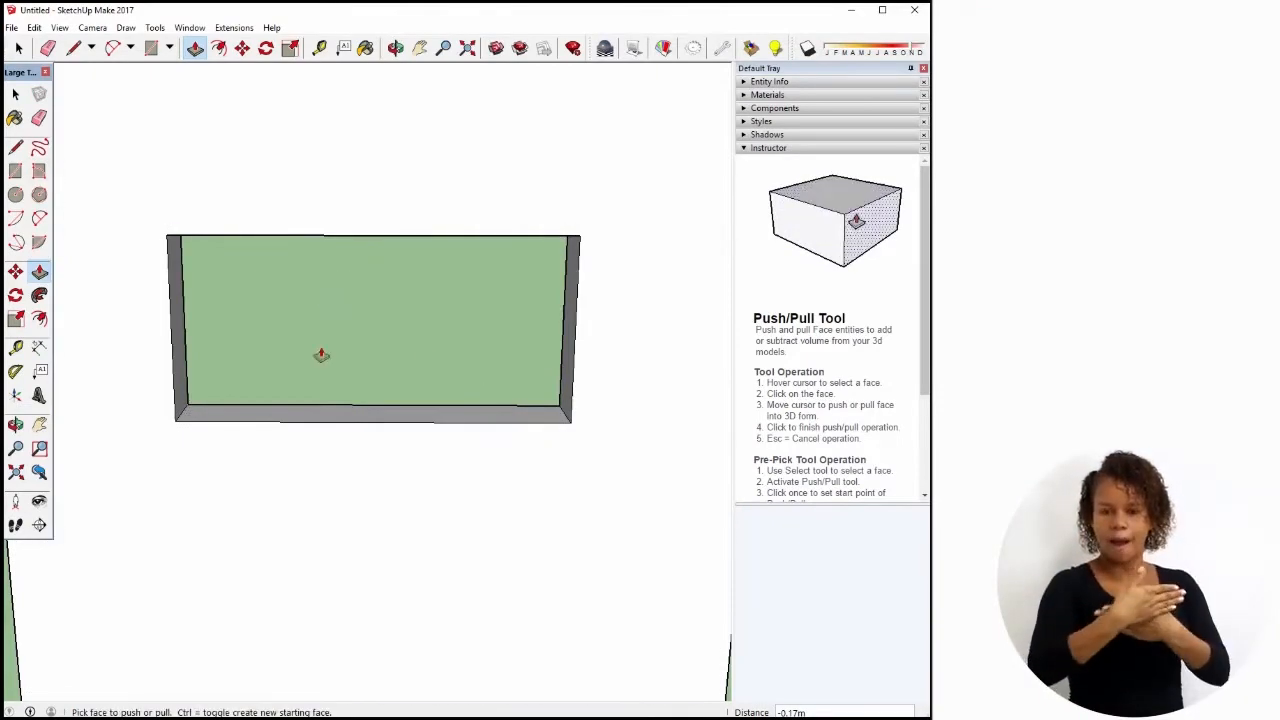
middle_click_drag(320, 354, 457, 486)
scroll(480, 514, "down", 3)
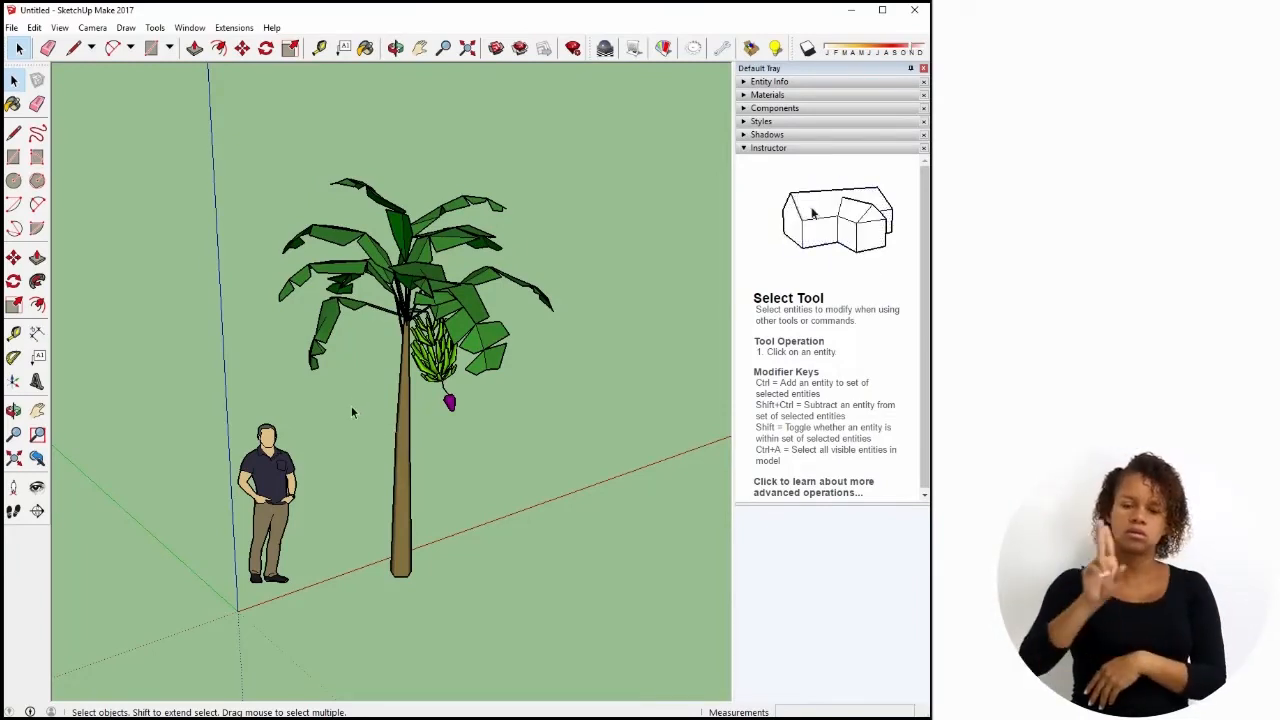
Zoom out and in on the banana tree and the figure to examine them at different distances.
scroll(338, 380, "down", 5)
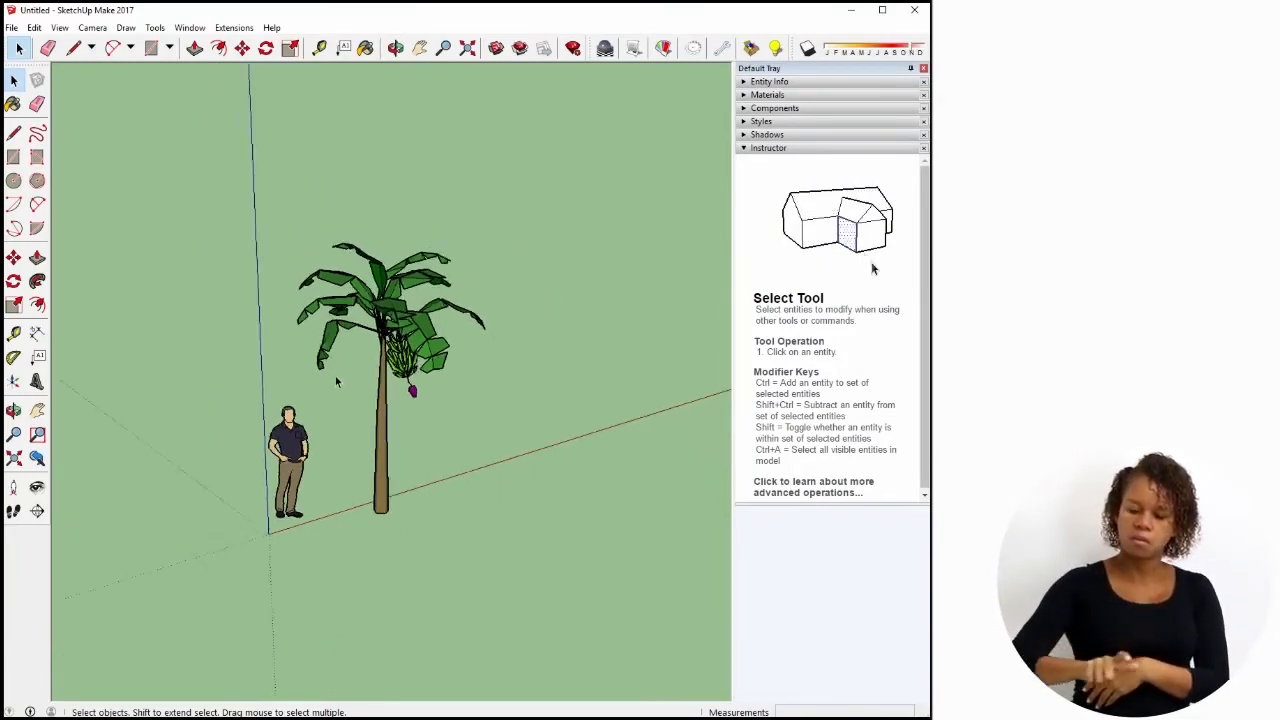
scroll(340, 400, "up", 3)
scroll(341, 396, "up", 3)
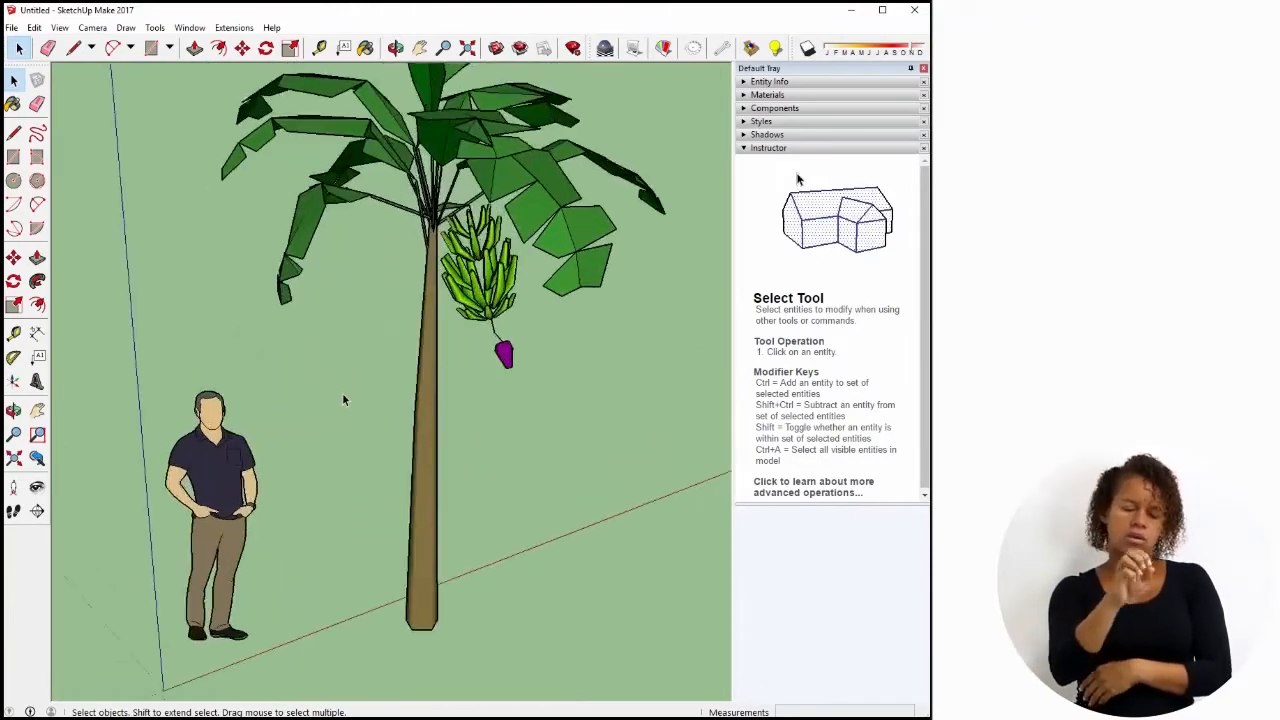
scroll(342, 394, "down", 2)
scroll(343, 394, "up", 1)
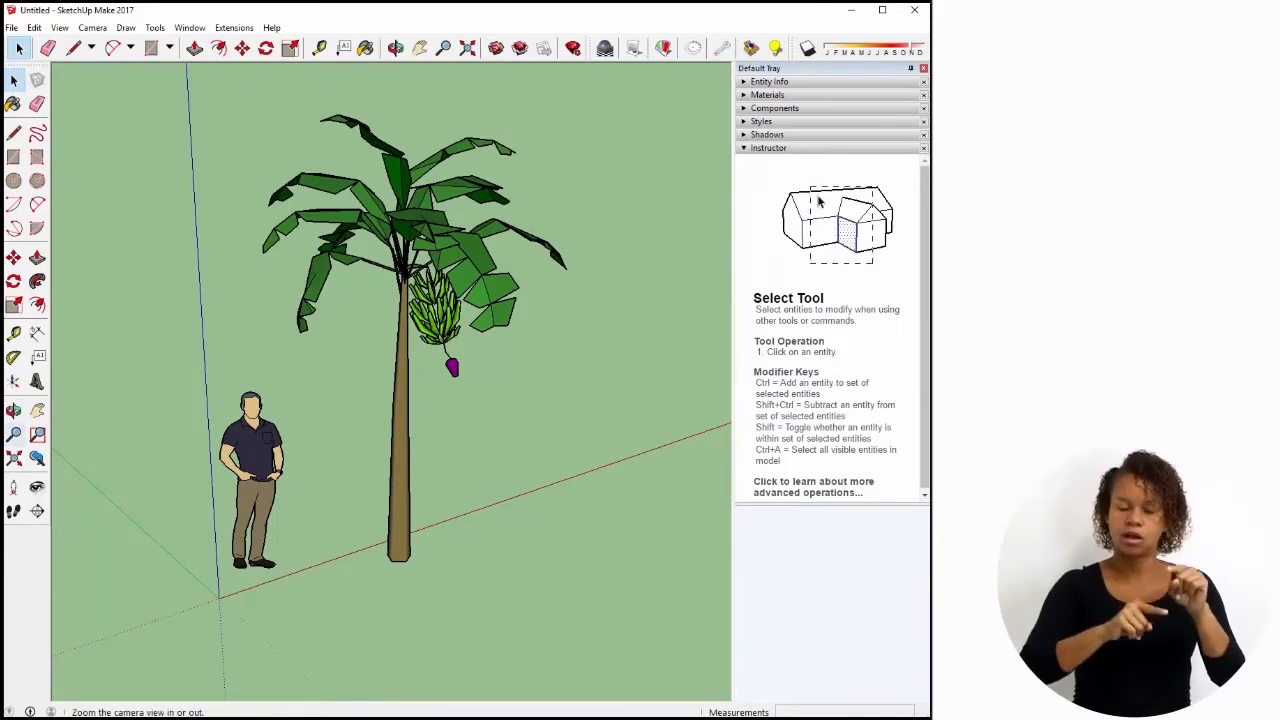
Use the Zoom Window tool to enlarge the area around the tree's banana bunch.
left_click(38, 435)
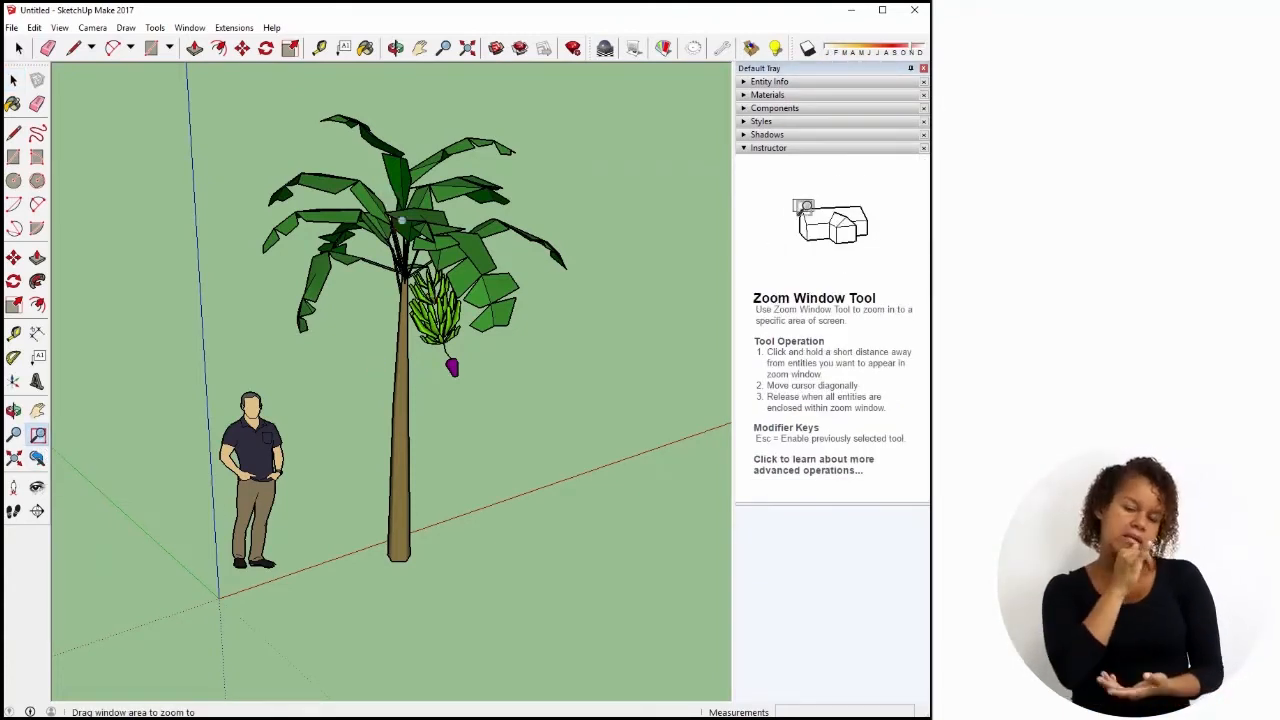
left_click_drag(408, 246, 521, 387)
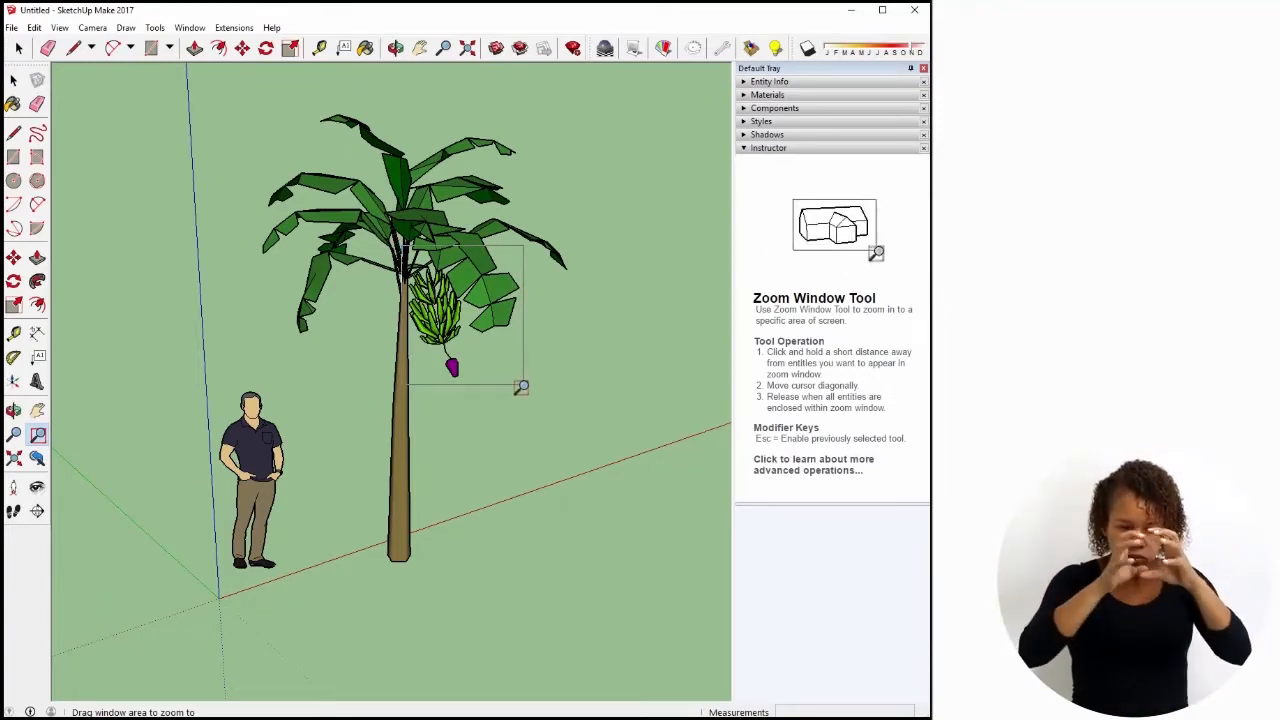
left_click_drag(521, 387, 521, 387)
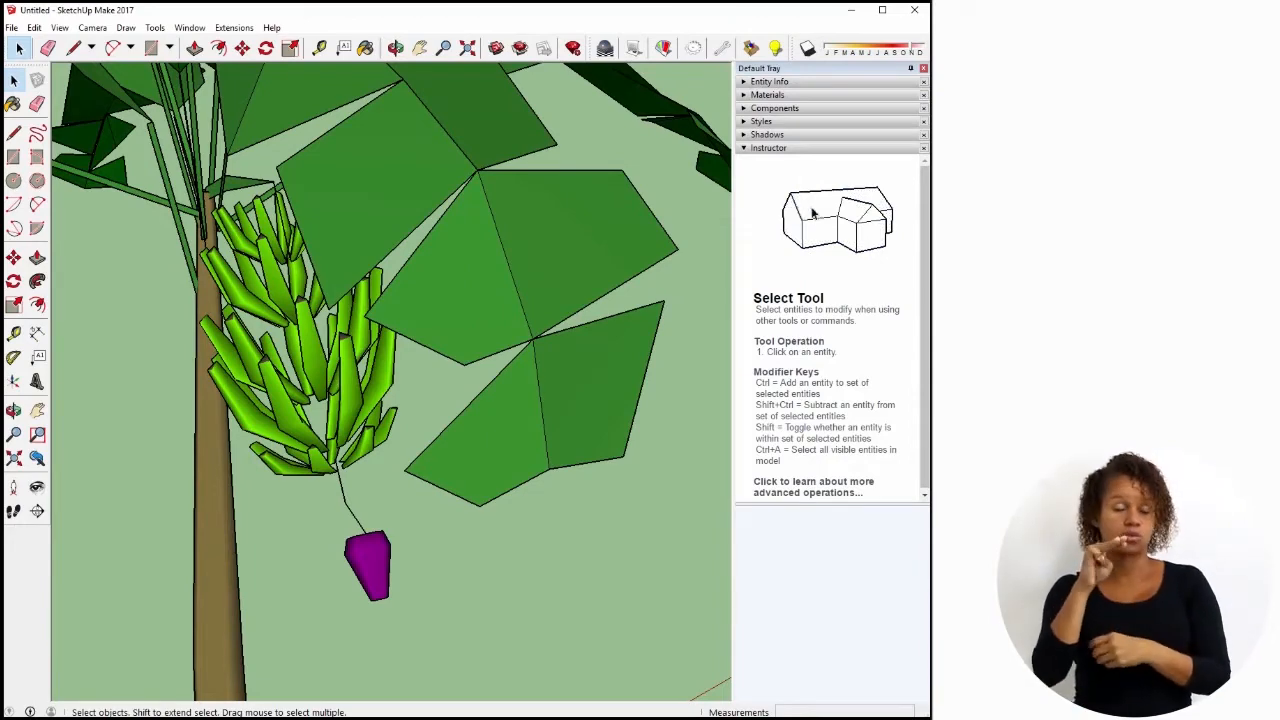
Zoom out from the banana bunch, then use the Zoom tool to view the whole tree and figure nearer and farther.
scroll(386, 392, "down", 9)
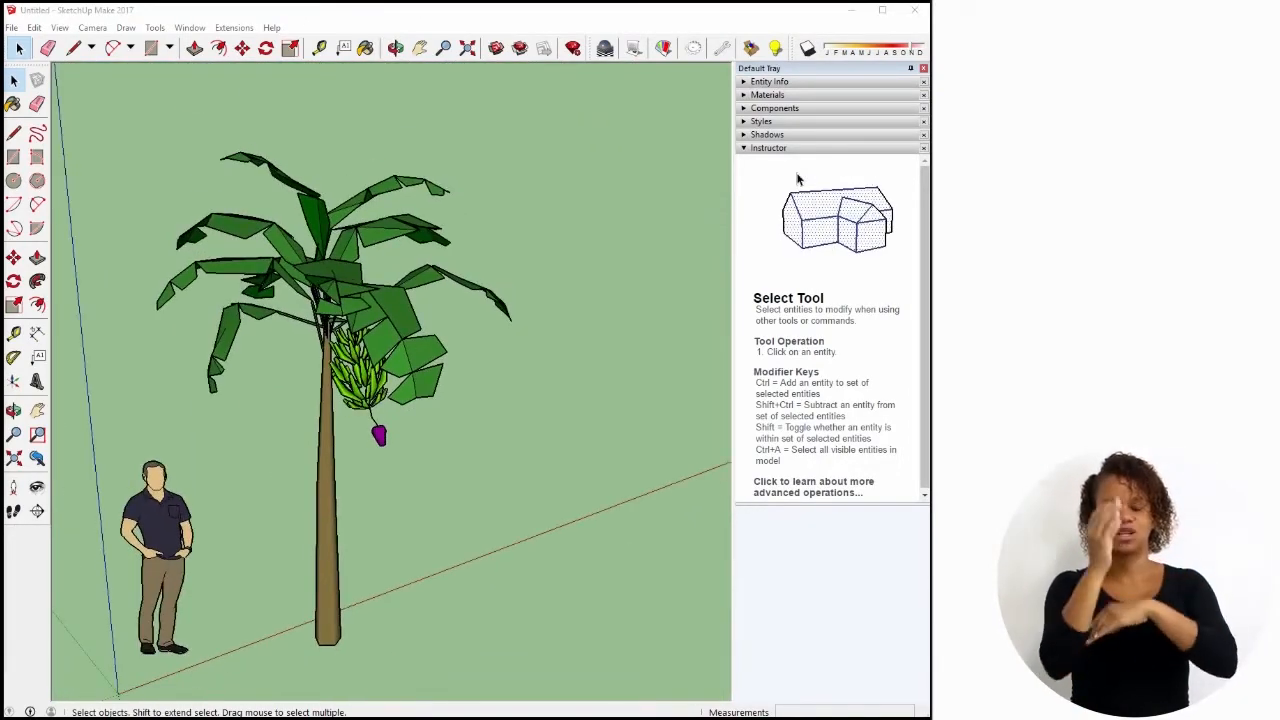
left_click(15, 436)
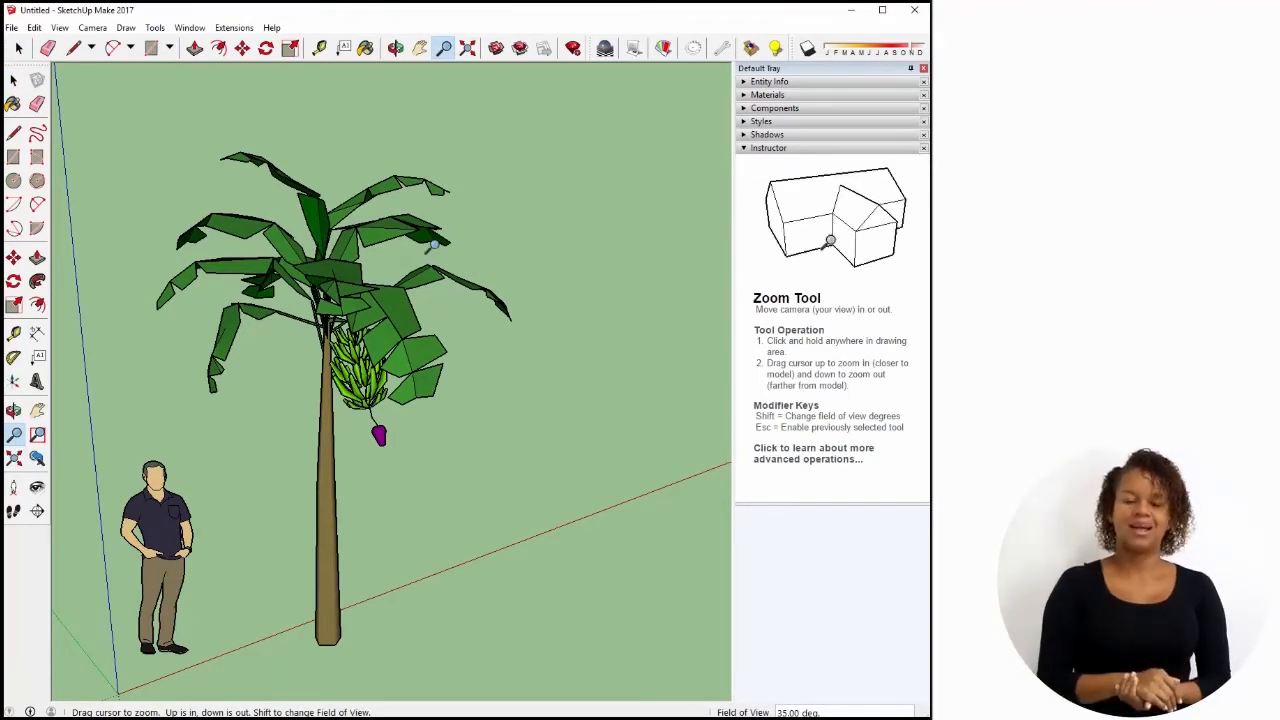
mouse_move(433, 244)
left_mouse_down()
mouse_move(441, 590)
mouse_move(431, 243)
left_mouse_up()
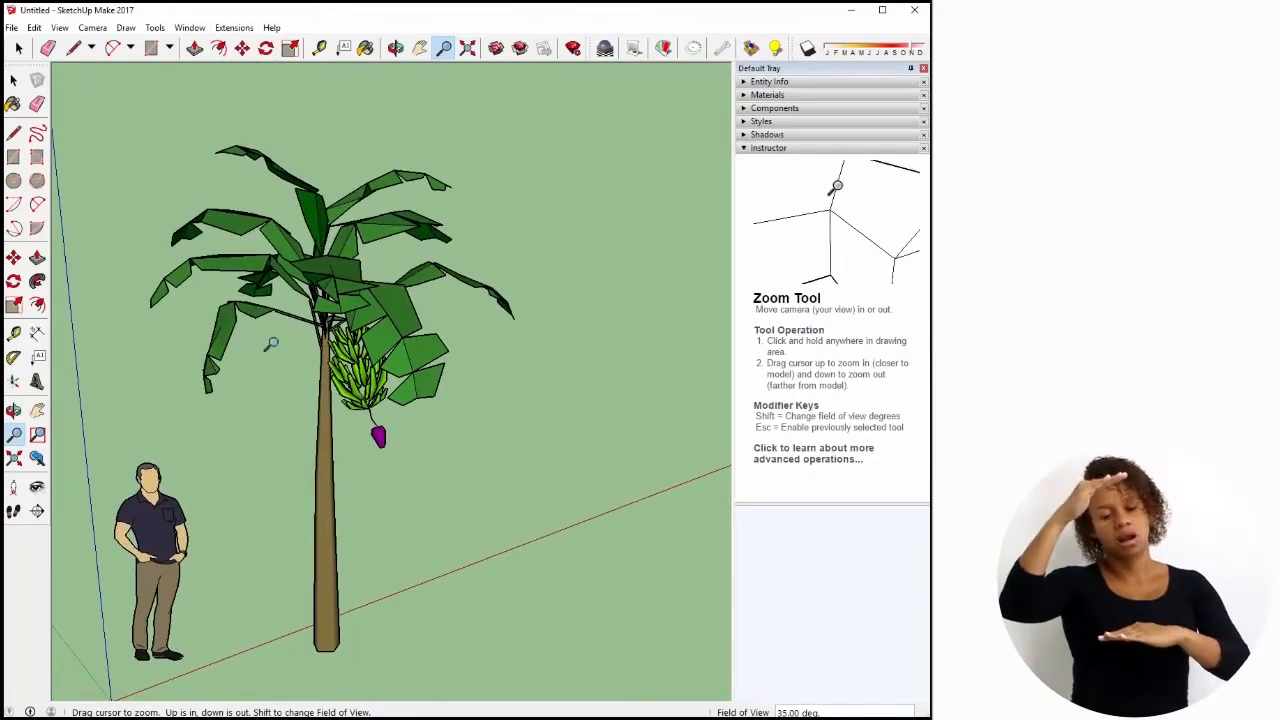
scroll(347, 443, "down", 3)
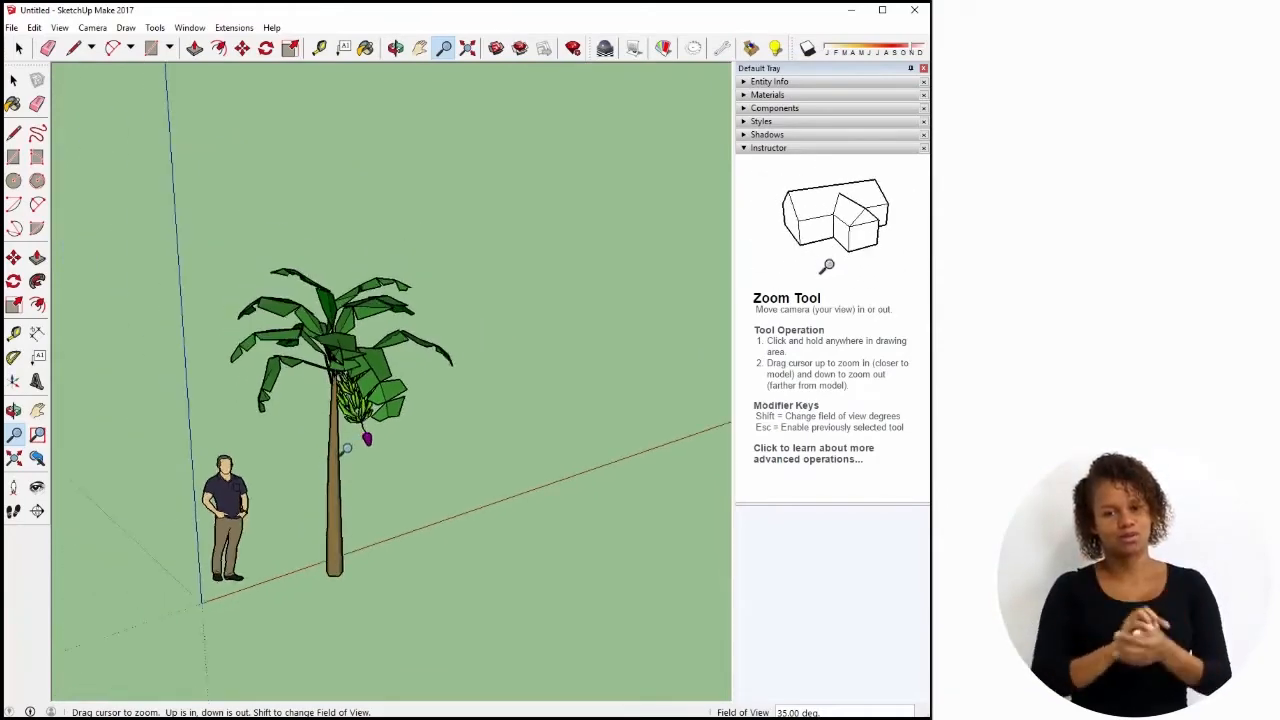
scroll(341, 465, "up", 3)
scroll(342, 479, "down", 3)
scroll(342, 479, "up", 2)
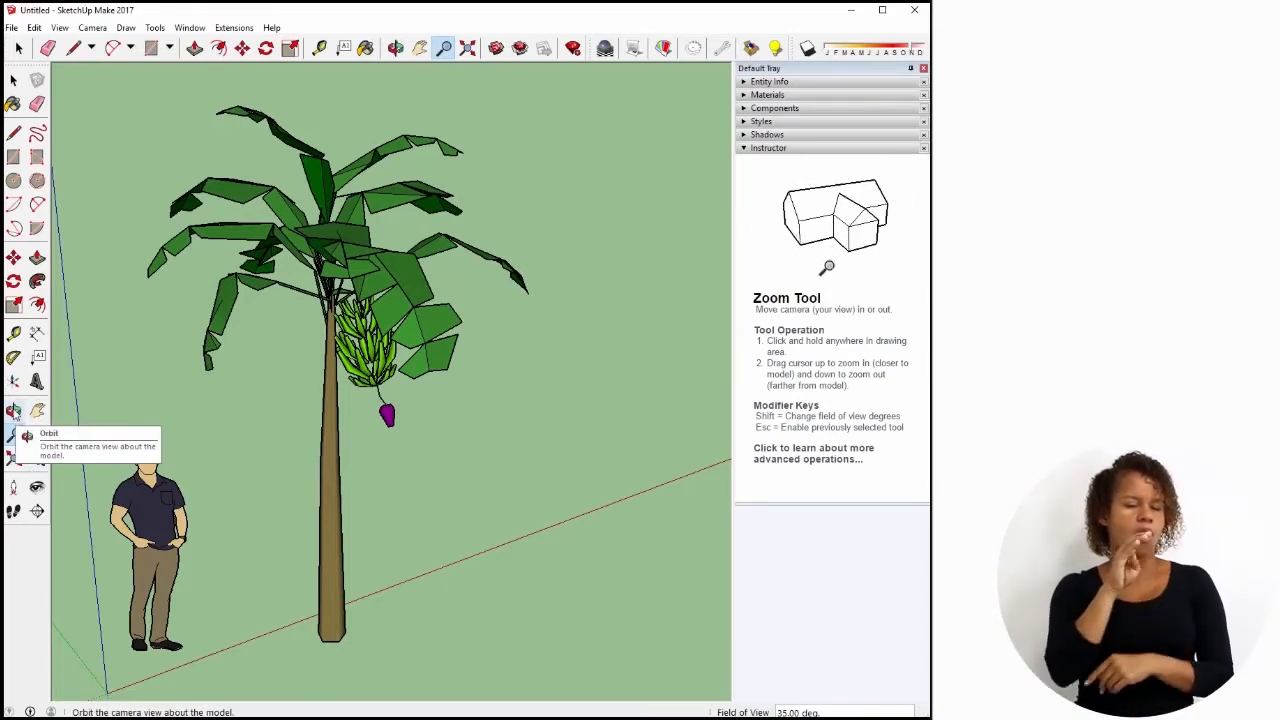
Orbit around the banana tree and the figure to examine them from other sides, ending closer to both.
left_click(13, 411)
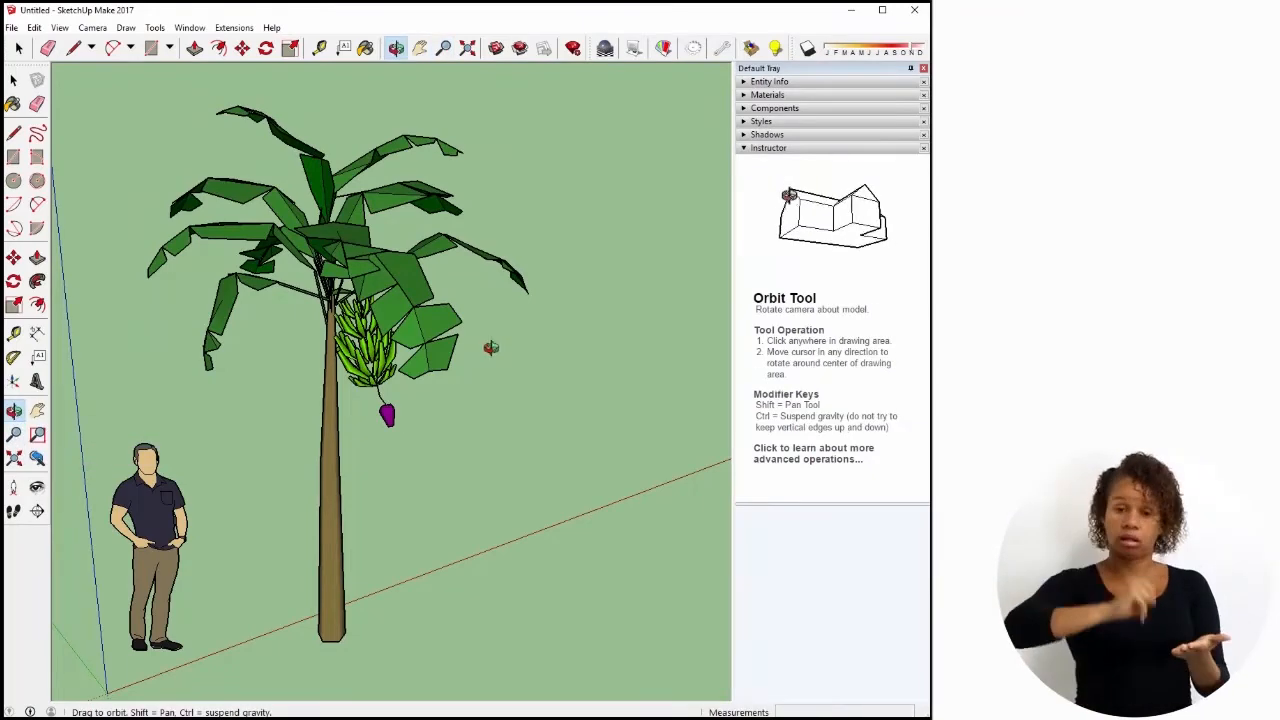
left_click_drag(558, 240, 455, 431)
left_click_drag(554, 427, 324, 351)
left_click_drag(564, 320, 137, 328)
left_click_drag(577, 376, 325, 378)
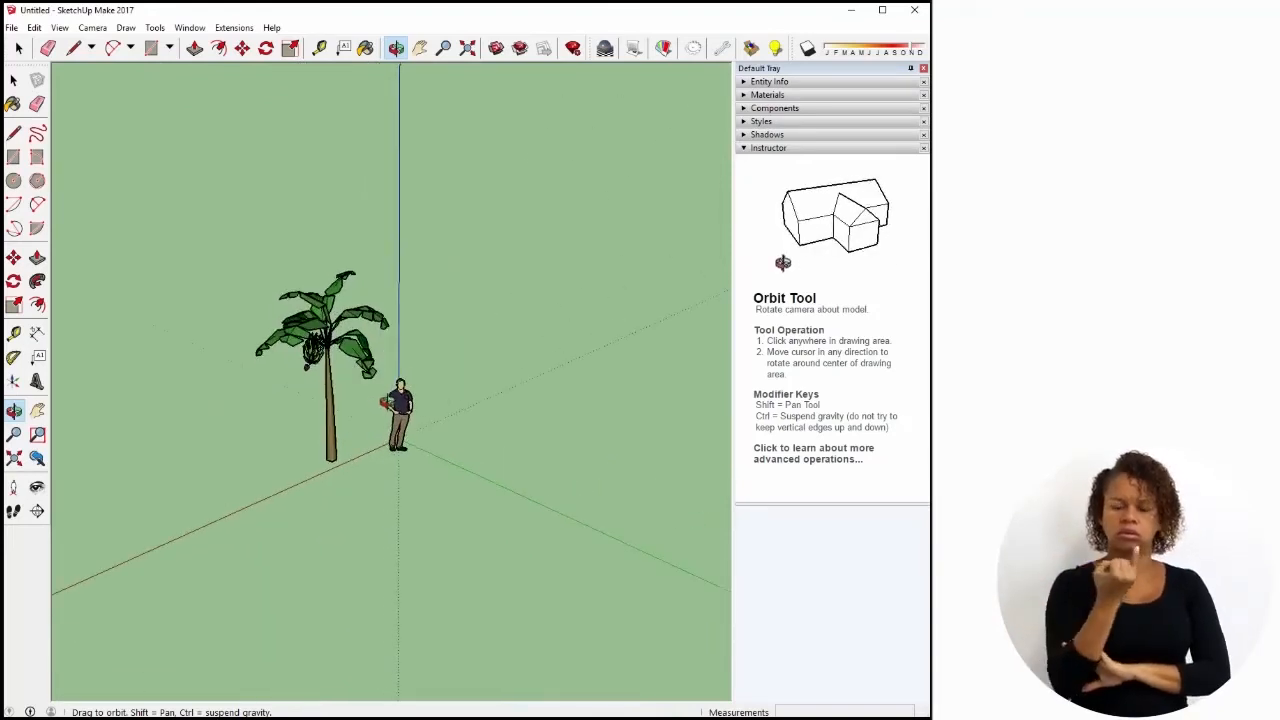
scroll(372, 372, "up", 6)
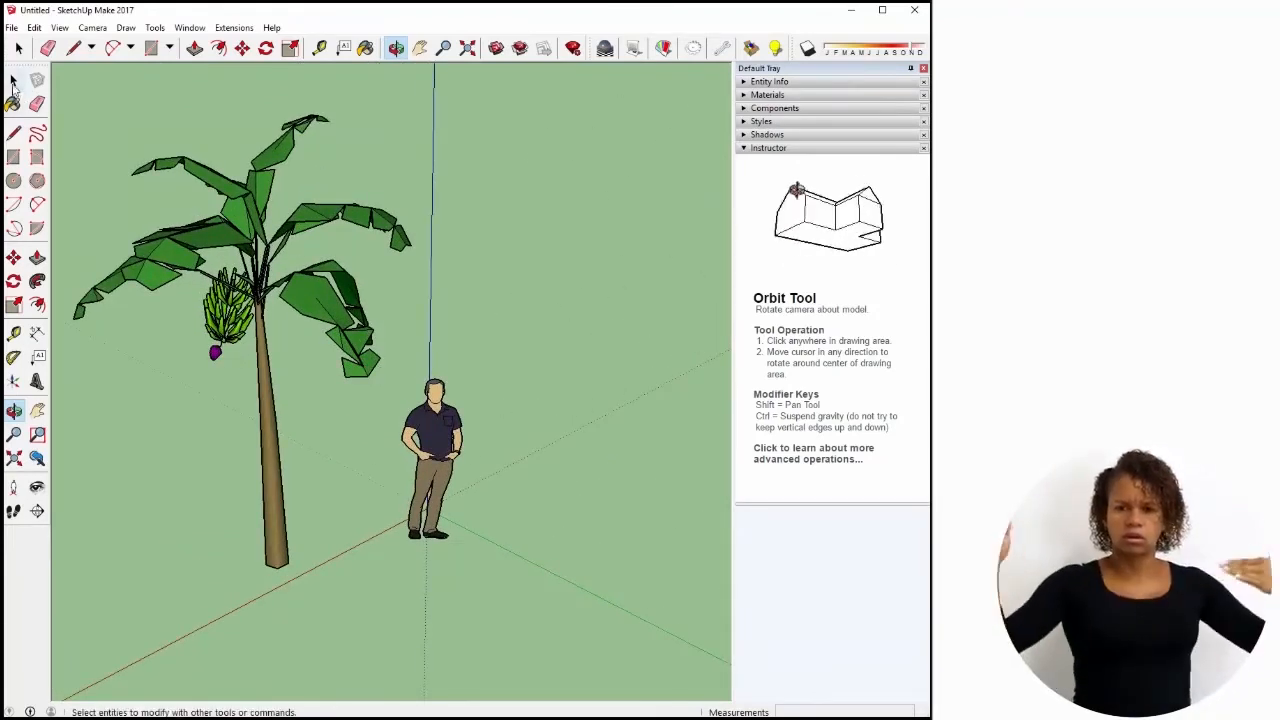
Draw a closed four-sided face on the ground beside the figure with the Line tool, its closing edge about 1.52 m long.
left_click(14, 132)
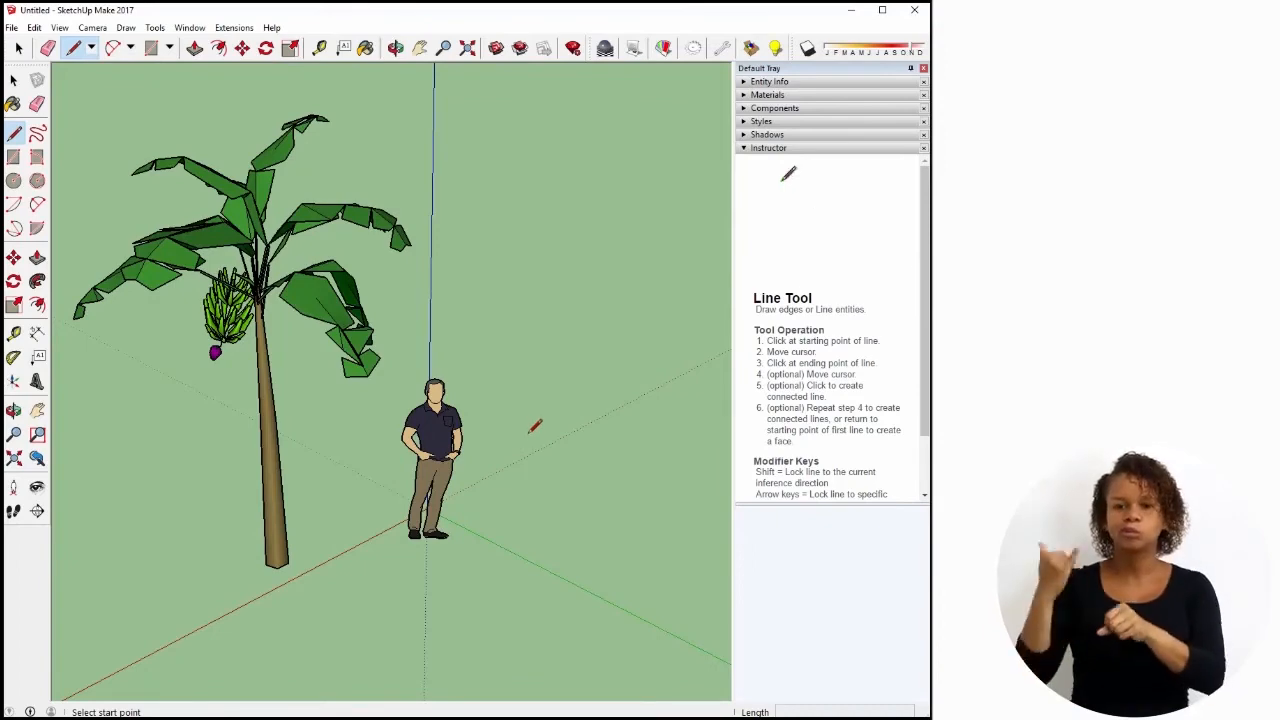
key("o")
left_click_drag(526, 434, 556, 473)
key("l")
left_click(487, 513)
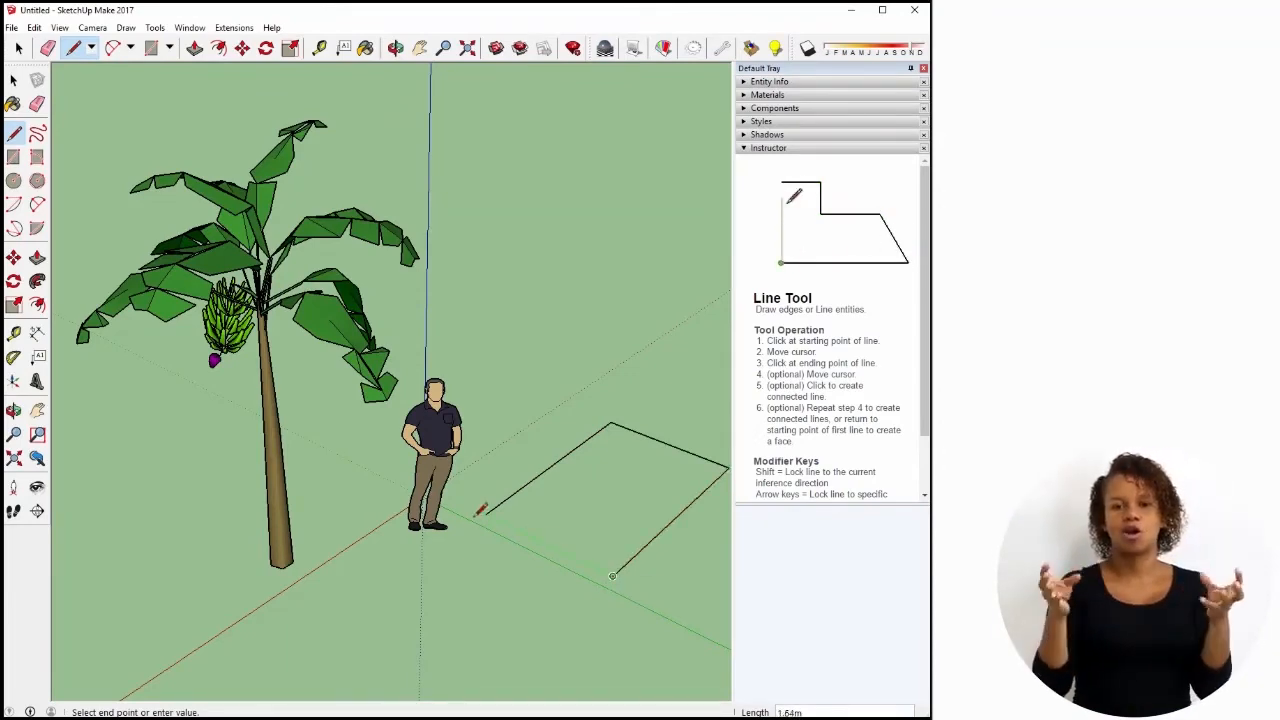
middle_click_drag(542, 524, 354, 569)
key("l")
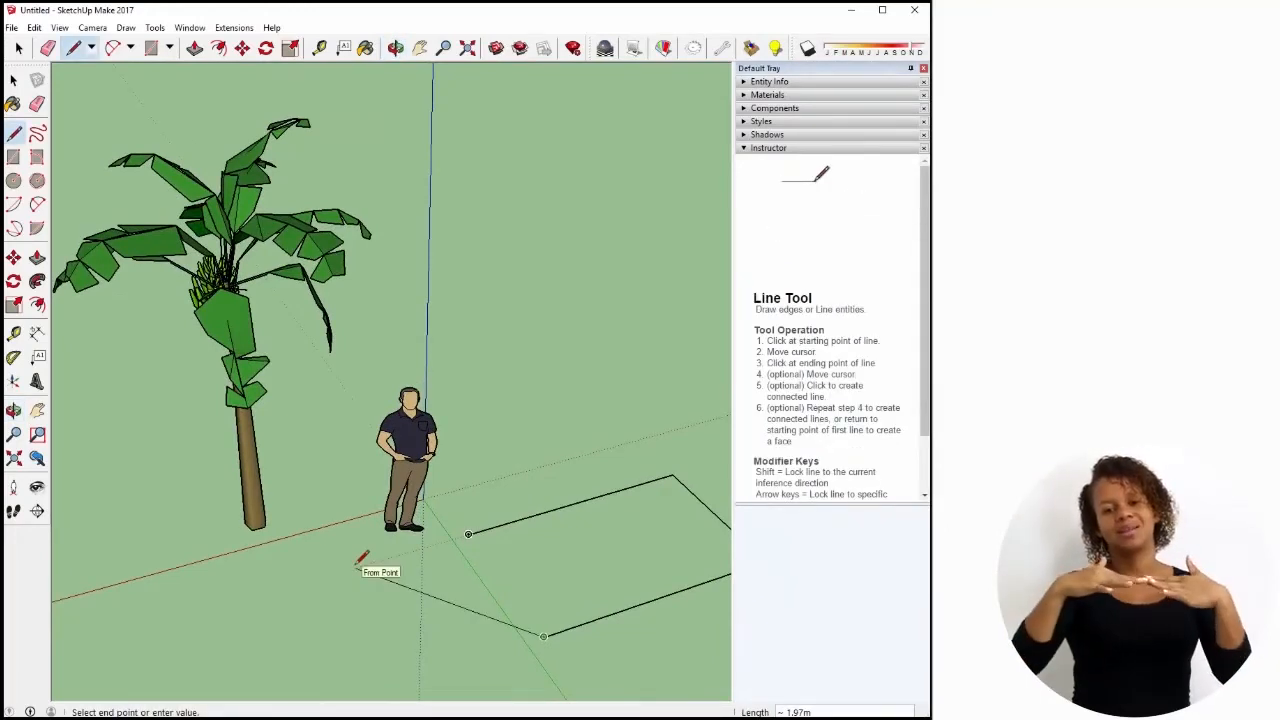
left_click(468, 533)
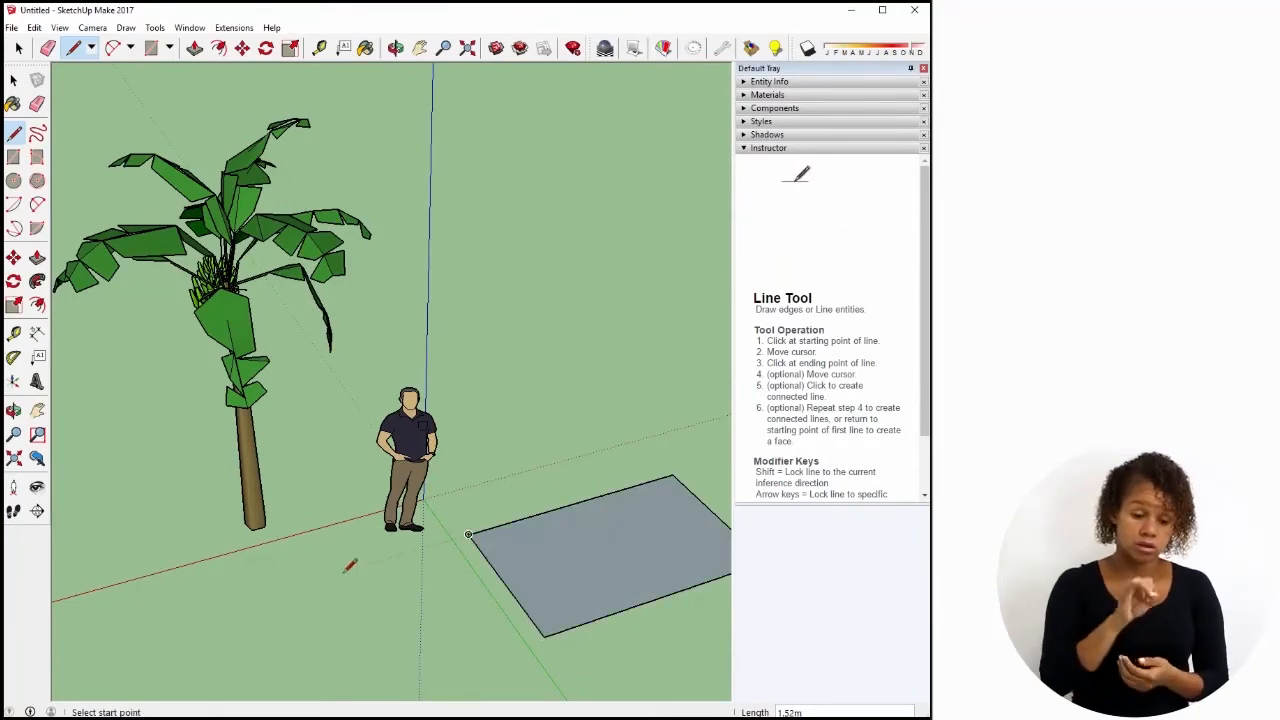
key("space")
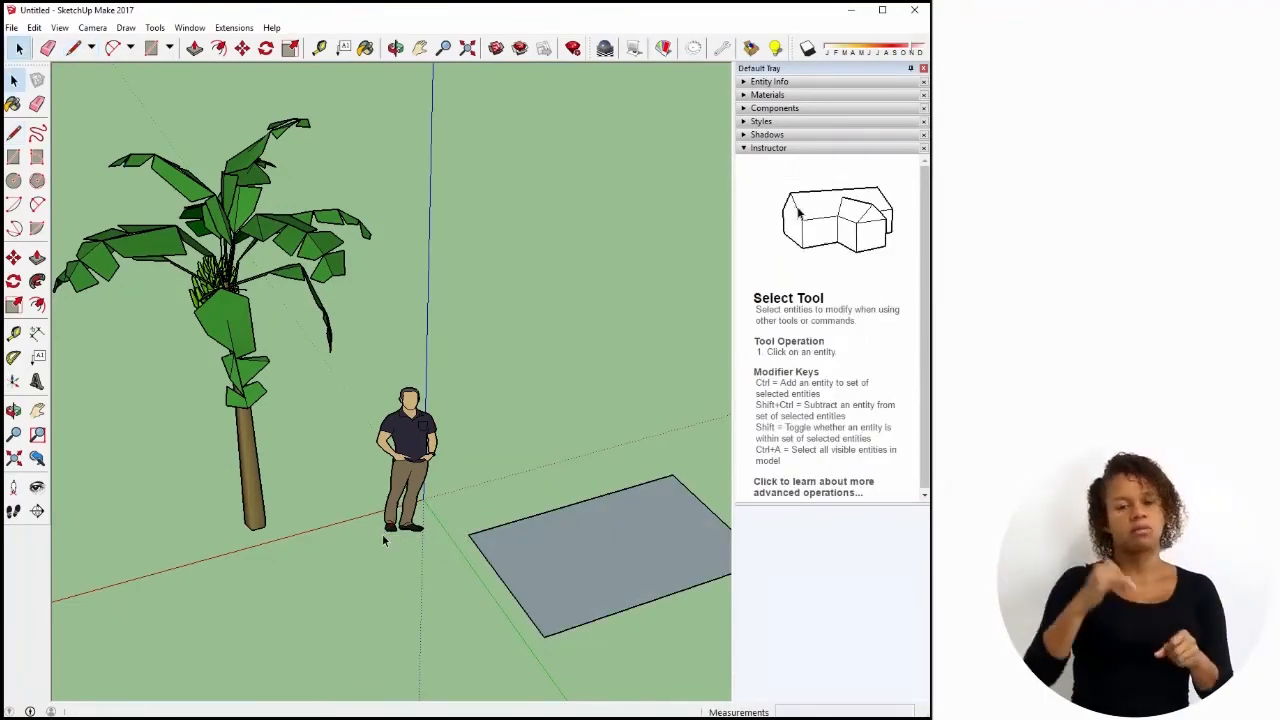